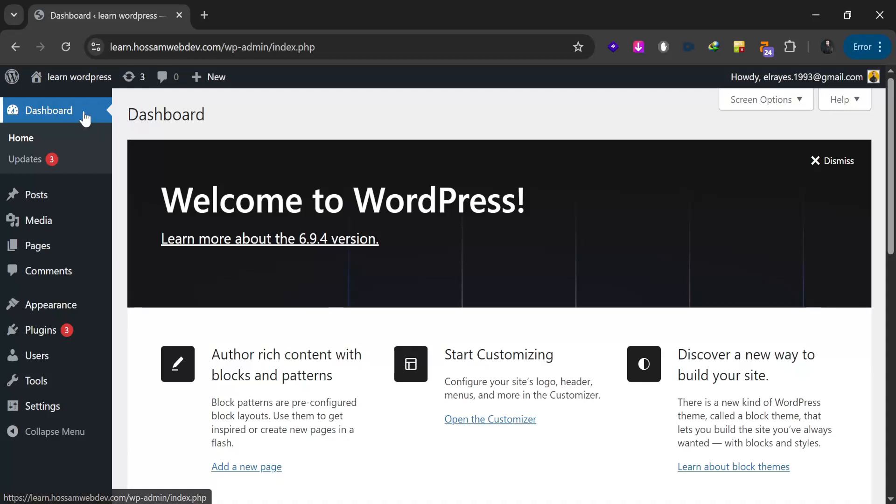
Step: On the Updates page, update only the Secure Custom Fields plugin to 6.8.3
left_click(25, 139)
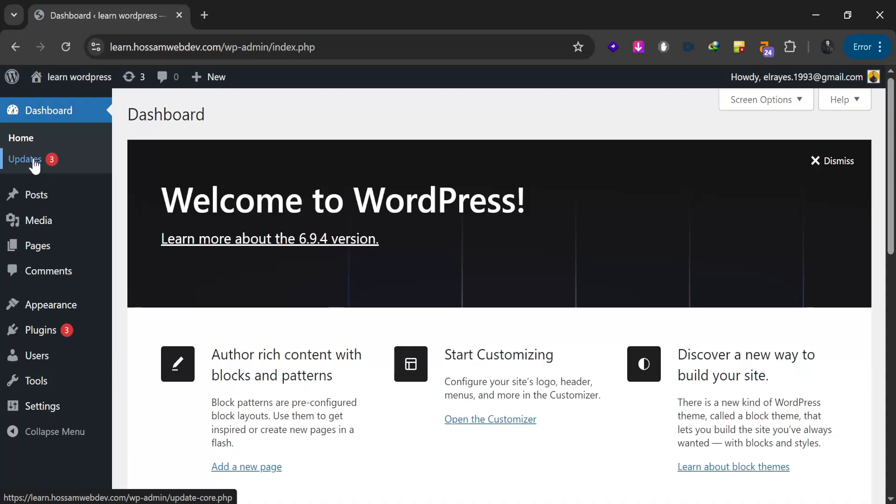
left_click(34, 160)
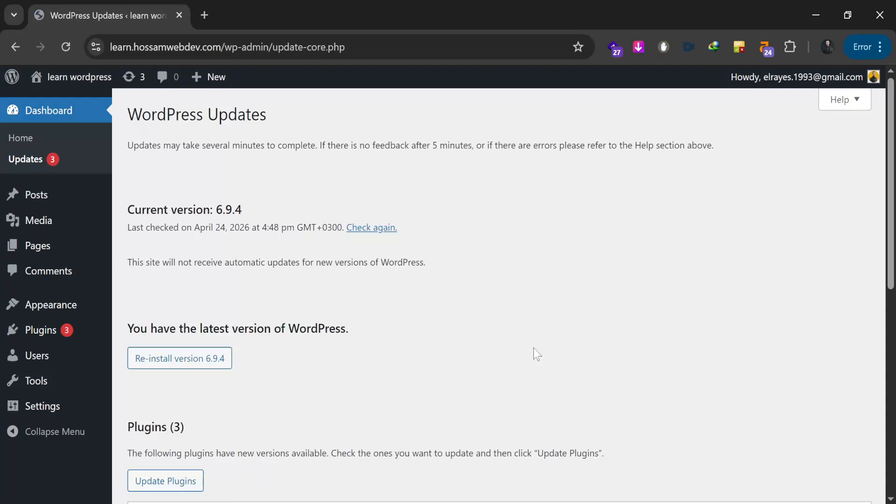
scroll(533, 348, "down", 5)
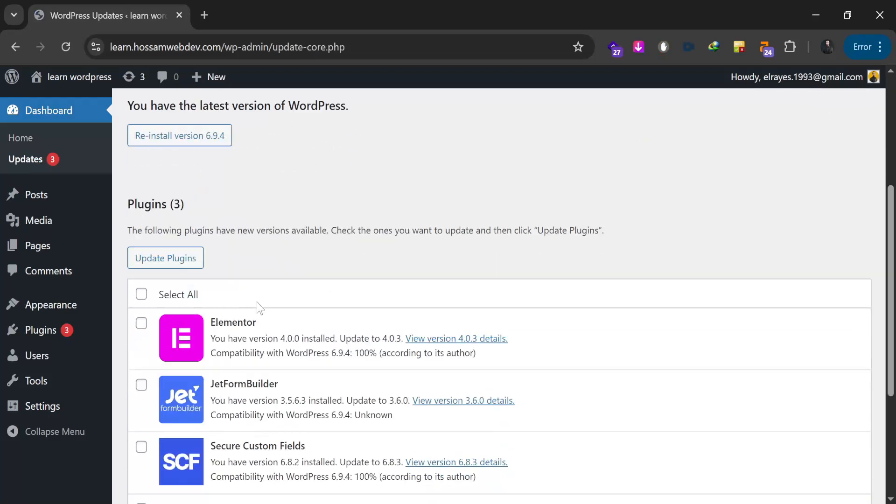
scroll(260, 308, "down", 3)
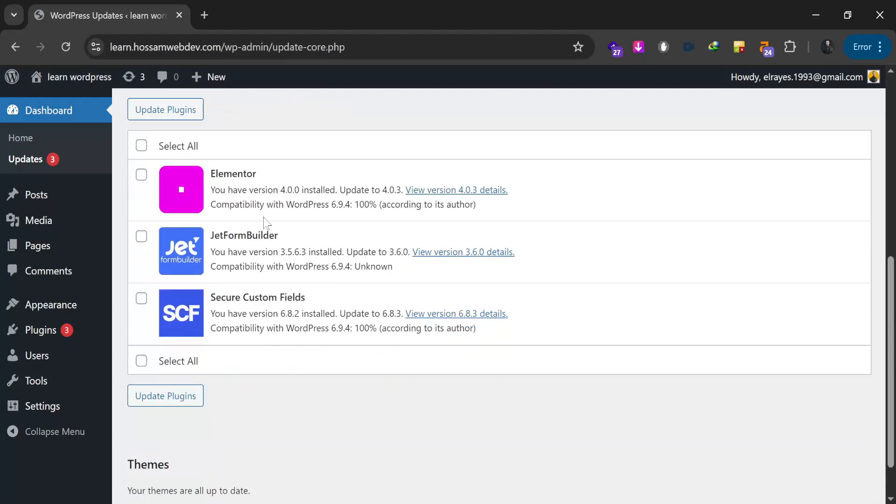
left_click(141, 145)
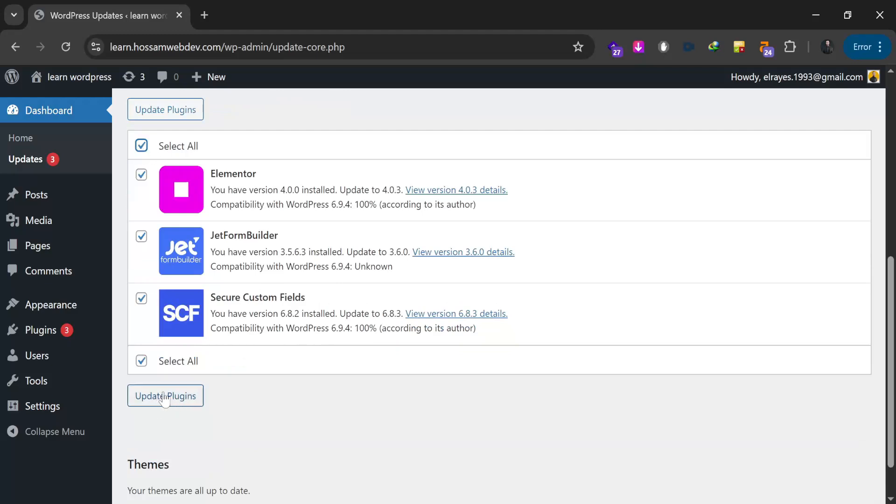
scroll(269, 387, "down", 2)
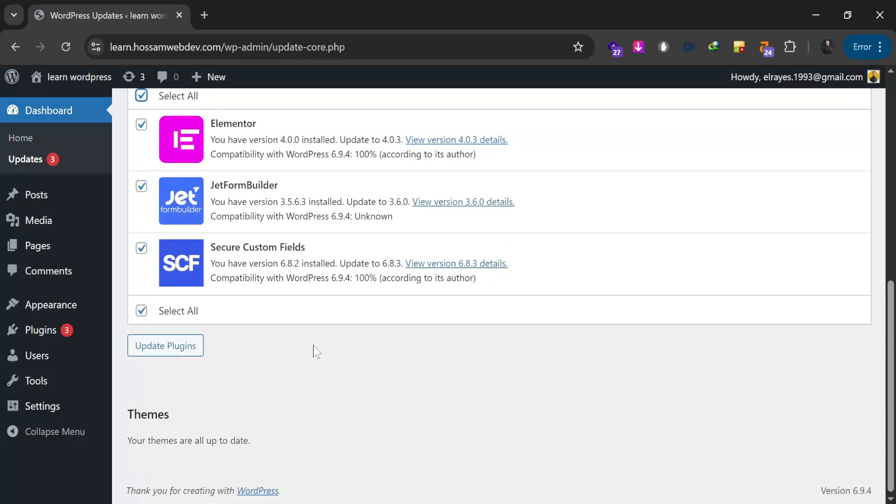
left_click_drag(128, 414, 177, 415)
left_click(179, 414)
scroll(240, 398, "up", 2)
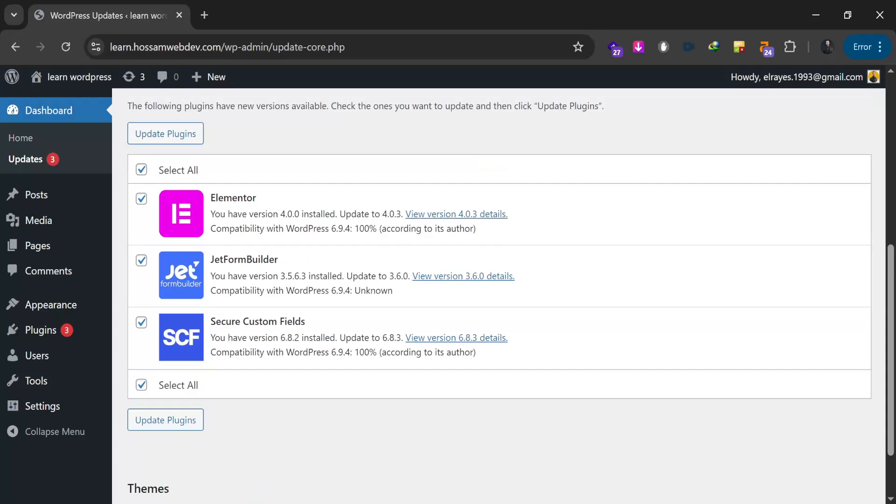
left_click(141, 170)
left_click(142, 323)
left_click(184, 419)
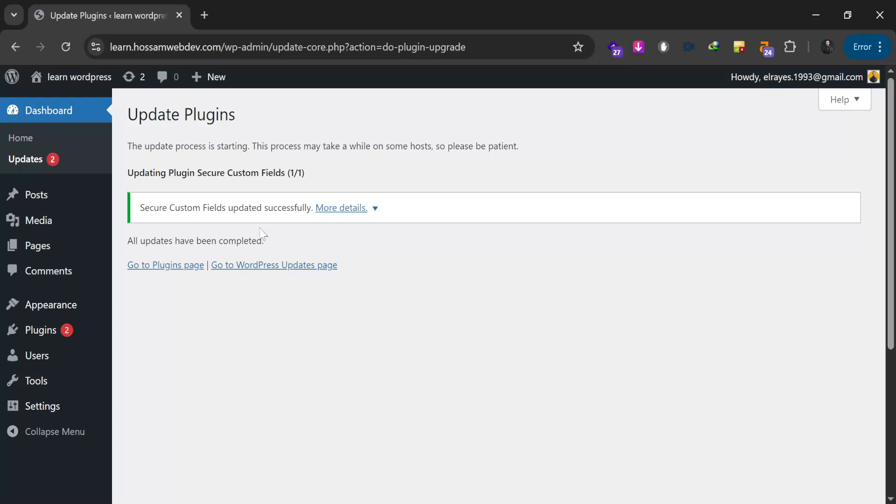
Step: Return to the Updates page, then go to the Posts list
left_click(37, 159)
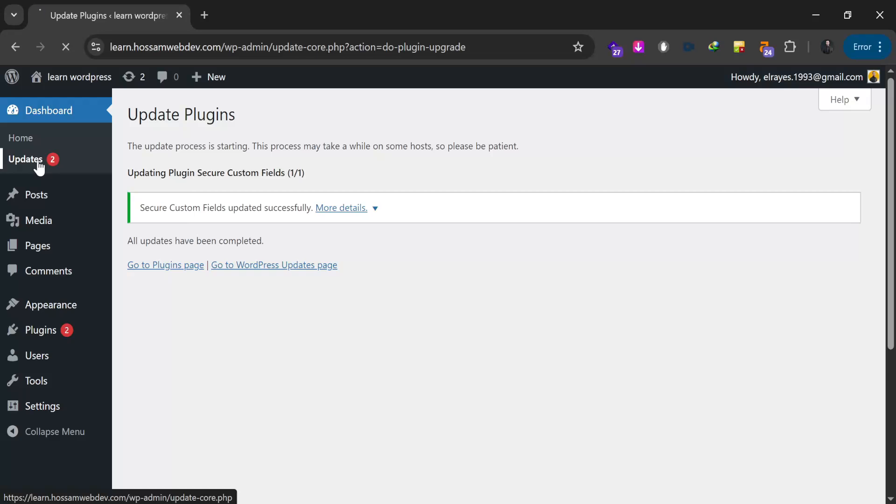
scroll(401, 238, "down", 6)
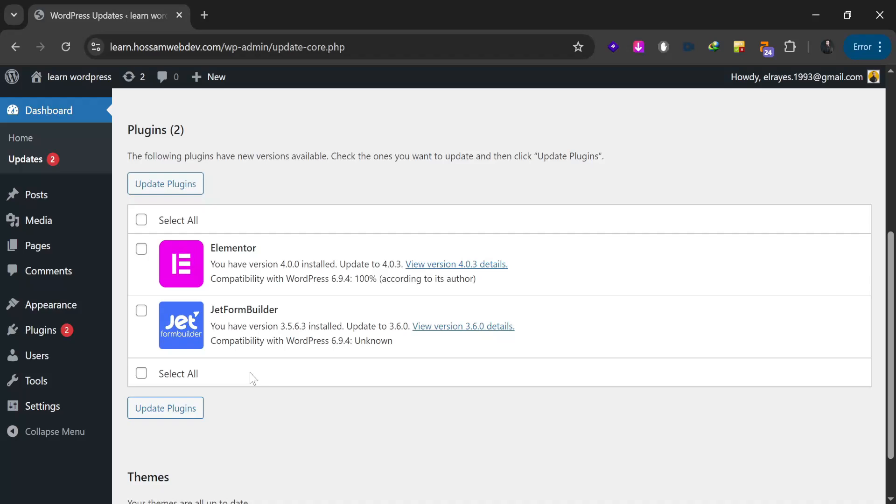
left_click(32, 201)
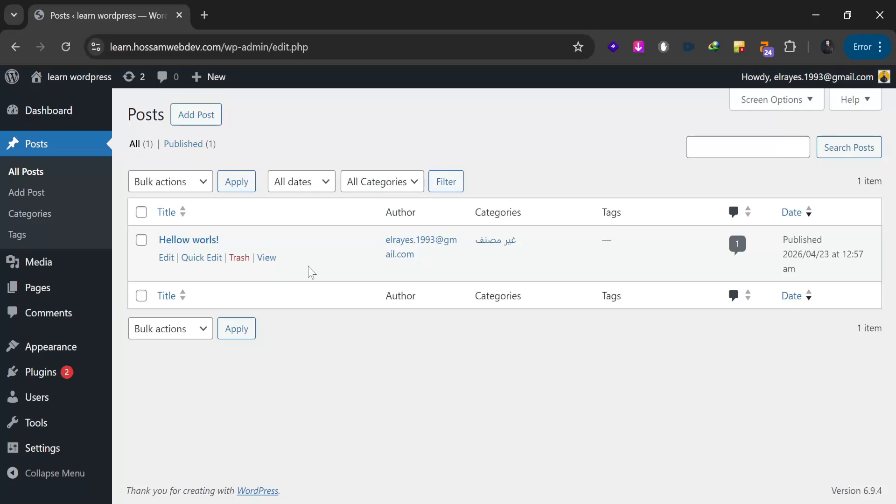
Step: Publish a new post titled '123', then go to the Pages list
left_click(199, 123)
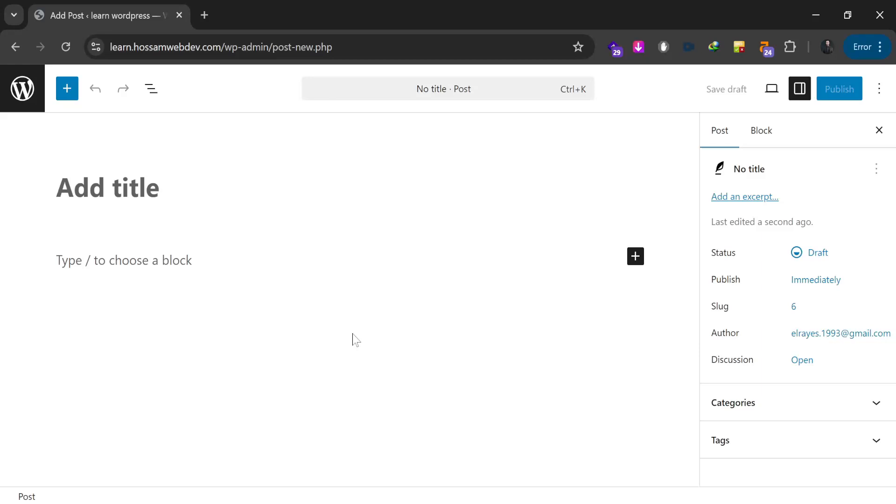
type("123")
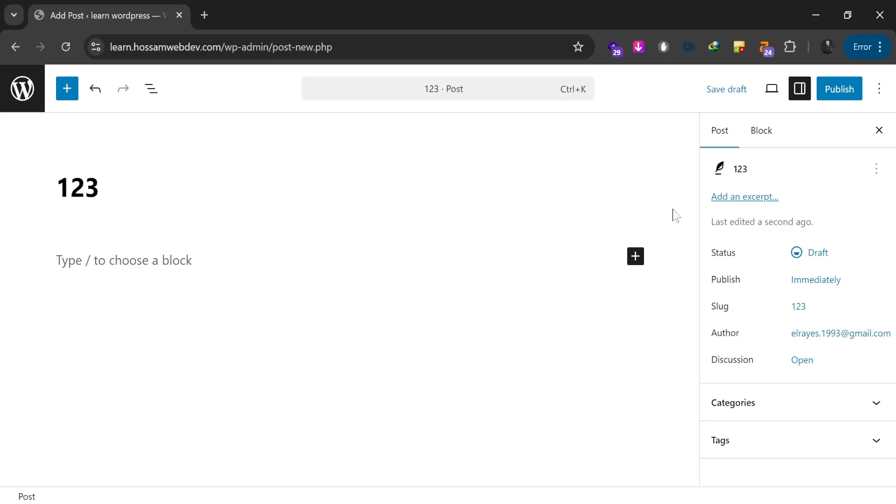
left_click(838, 93)
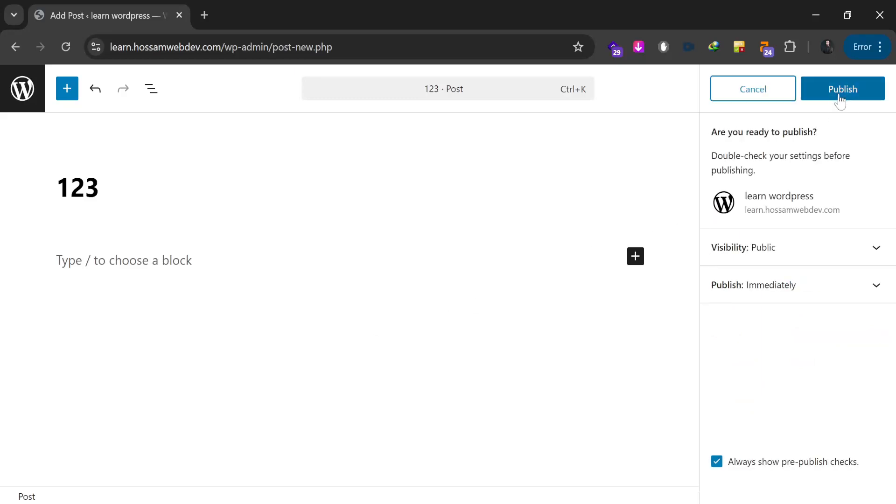
left_click(839, 94)
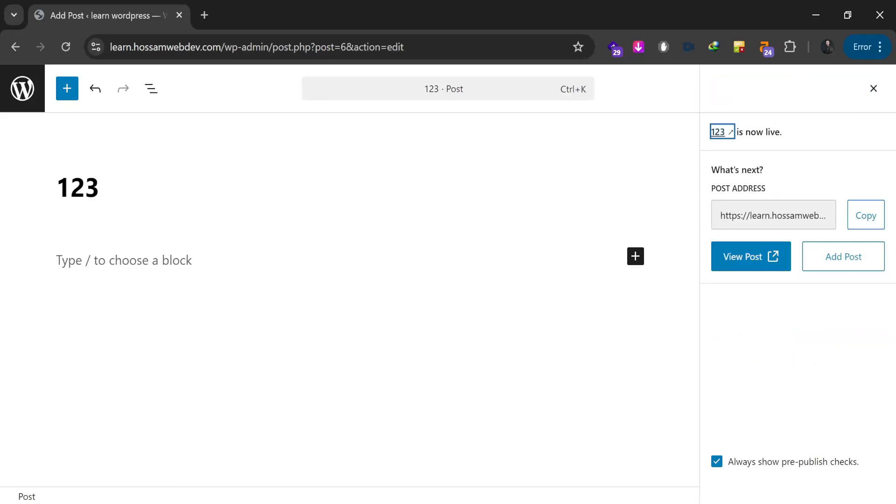
left_click(23, 88)
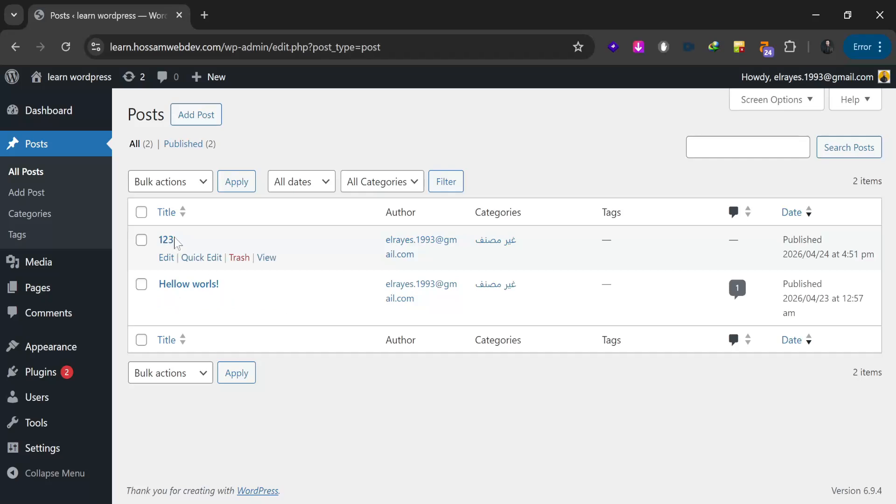
left_click(40, 288)
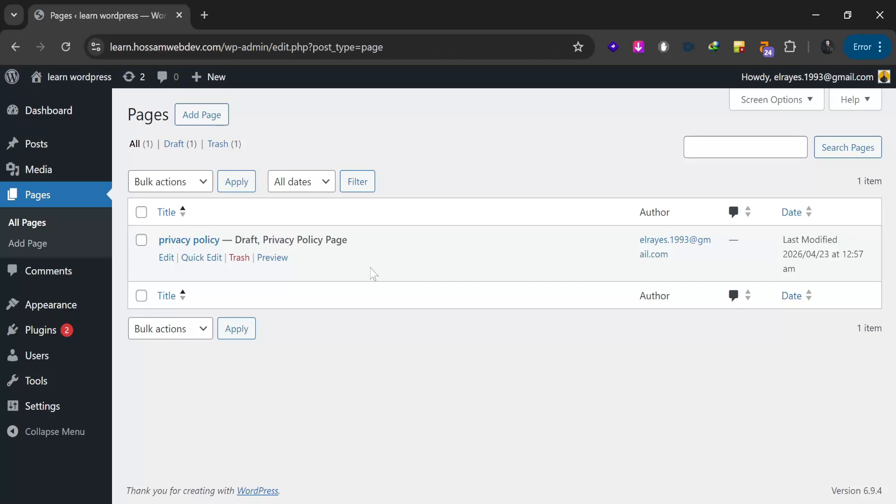
Step: Open Media > Library, which shows no media items
mouse_move(49, 146)
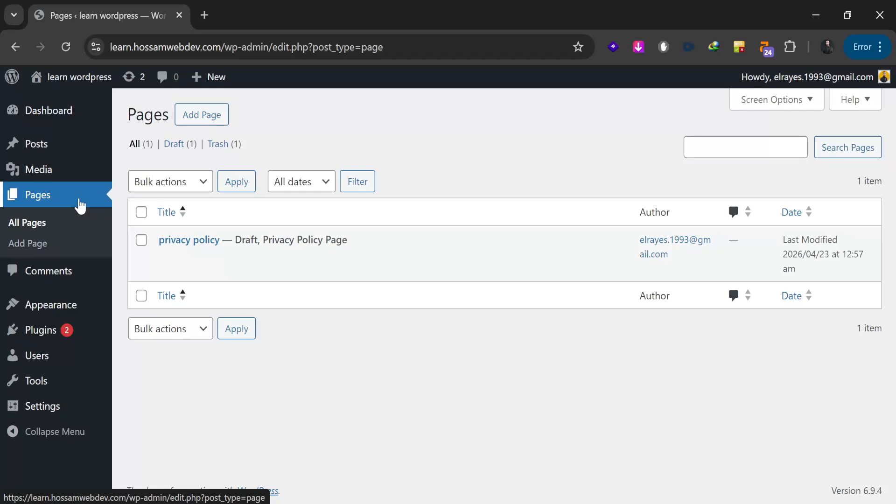
left_click(62, 171)
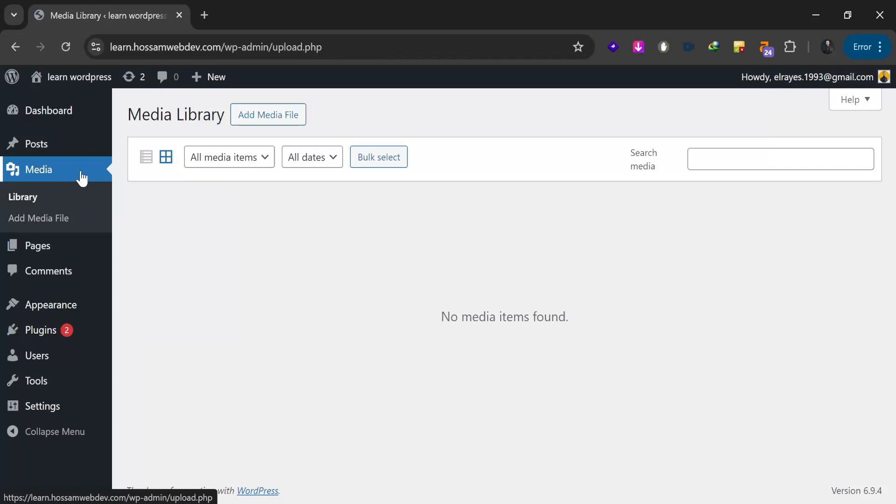
Step: Go to the Comments page, which lists no comments and one trashed item
left_click(89, 276)
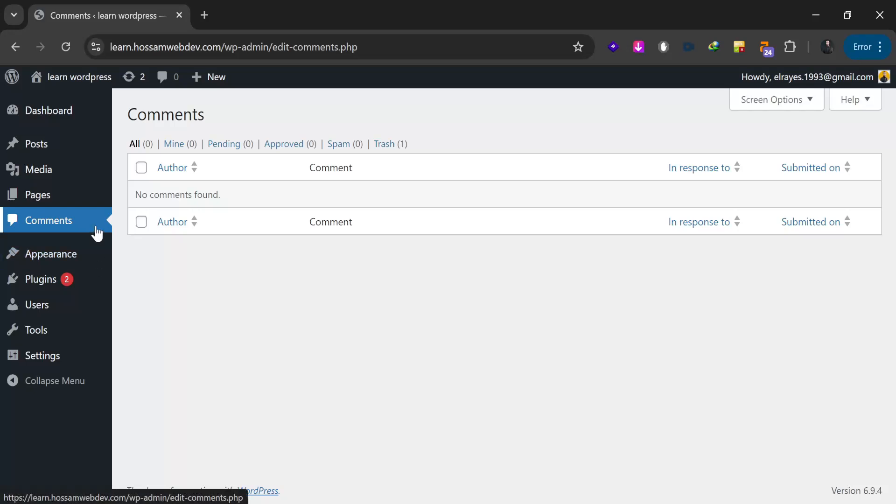
mouse_move(95, 257)
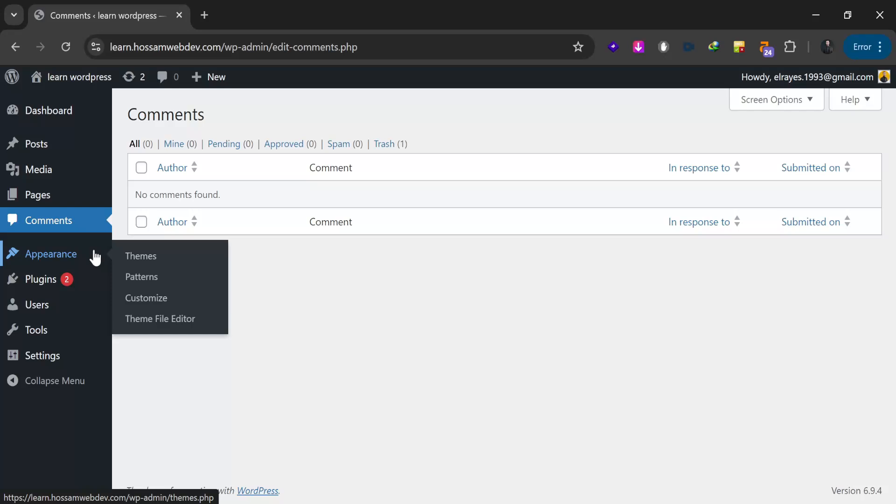
Step: From Appearance > Themes, go to Add Theme to browse the 8071 popular themes
left_click(145, 259)
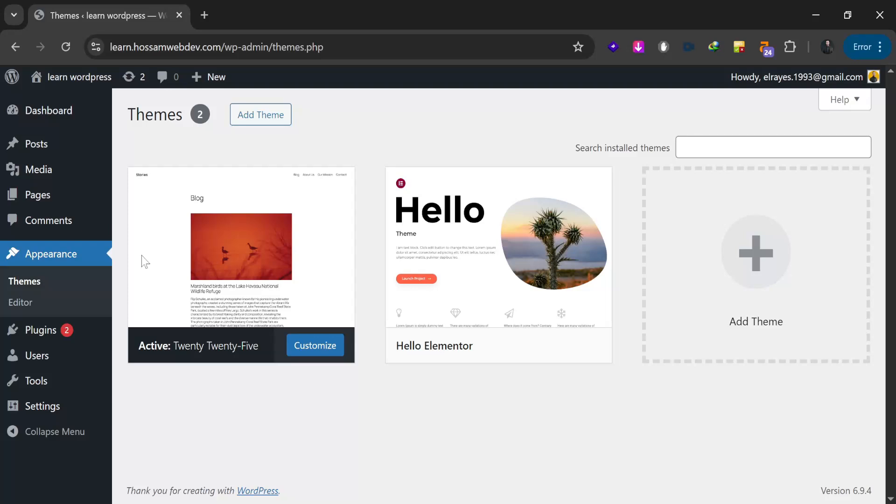
mouse_move(222, 271)
left_click(260, 117)
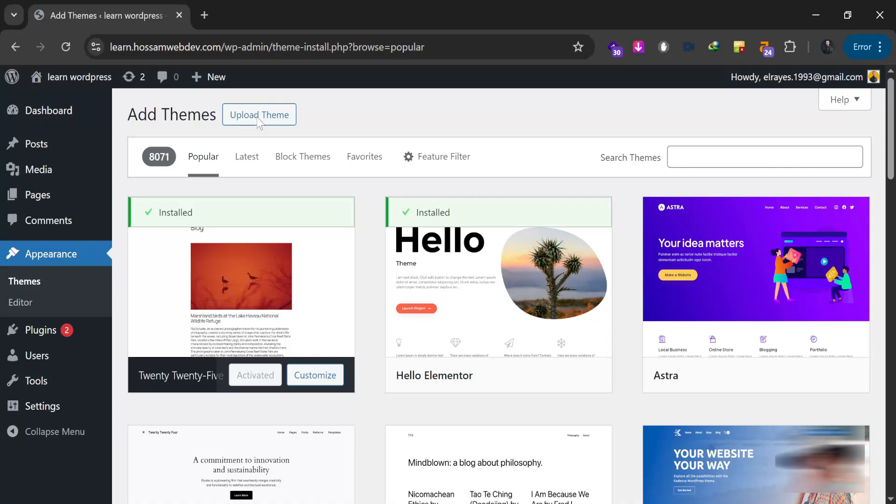
Step: Install the Astra theme from its card and activate it
mouse_move(786, 300)
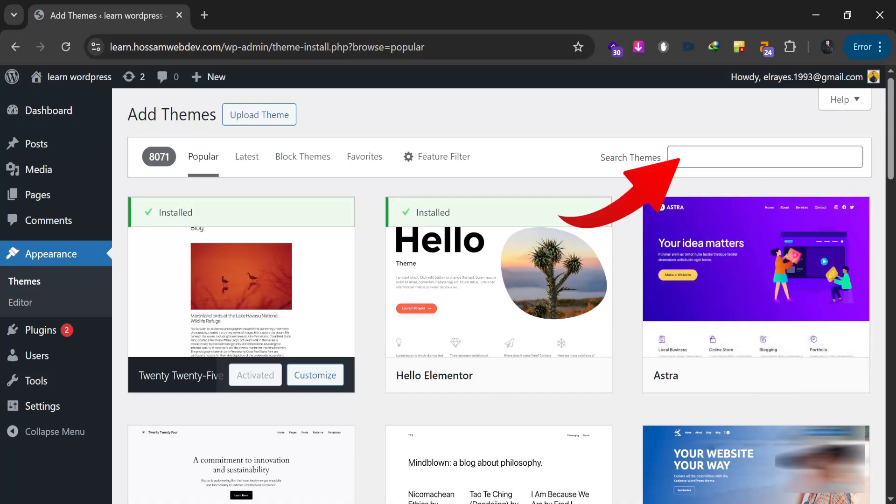
mouse_move(752, 284)
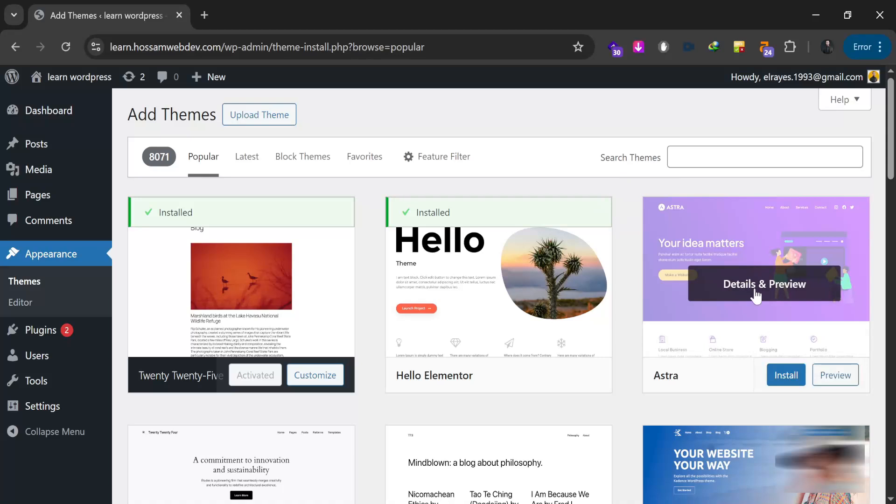
left_click(785, 376)
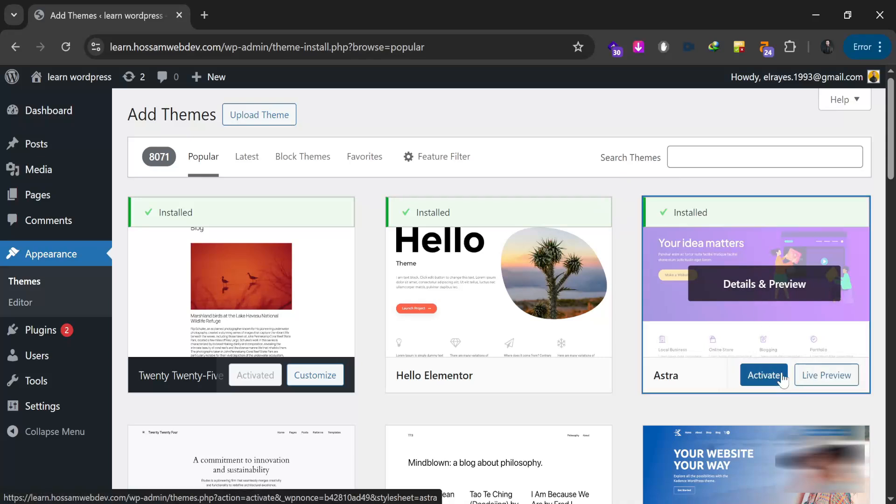
left_click(768, 378)
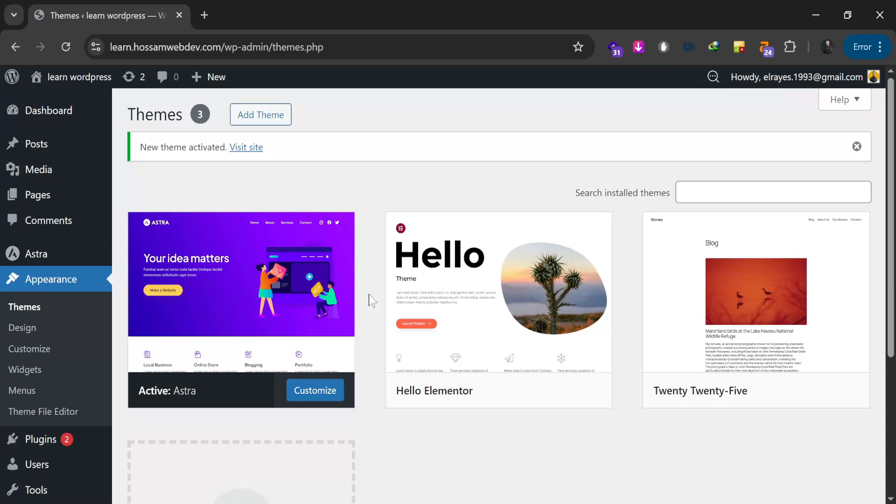
Step: Activate Hello Elementor in place of Astra on the Themes page
mouse_move(451, 283)
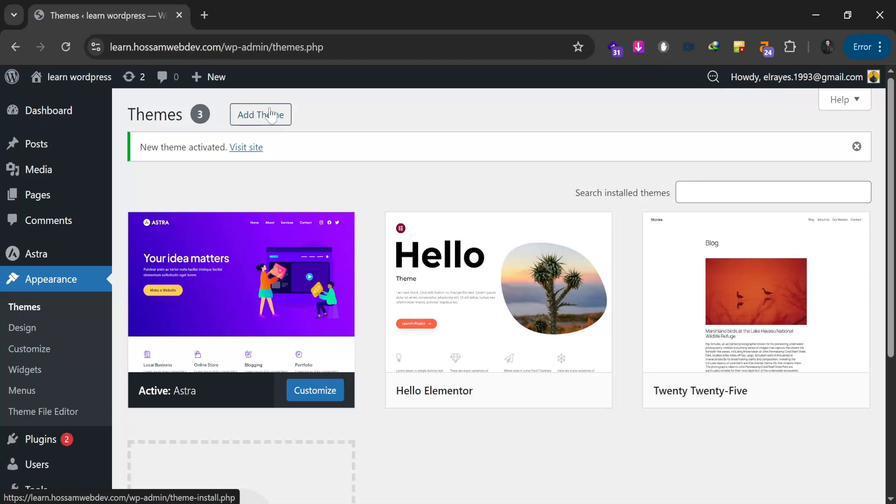
mouse_move(443, 258)
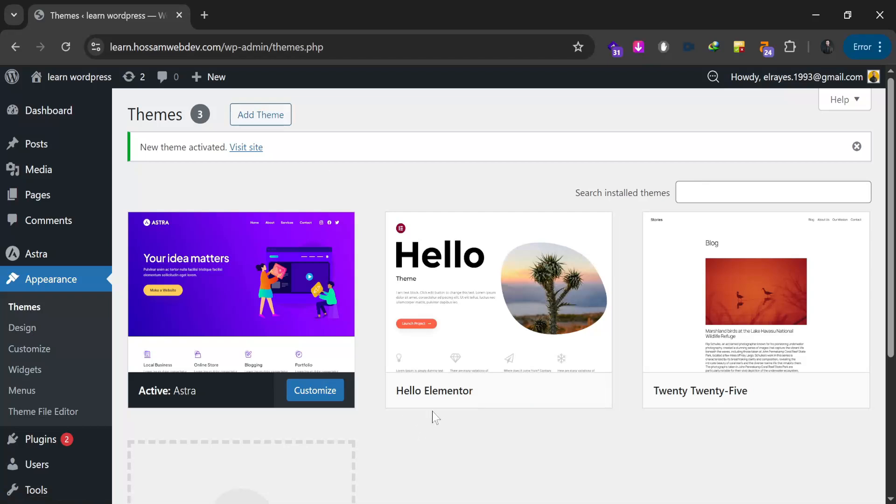
left_click(501, 392)
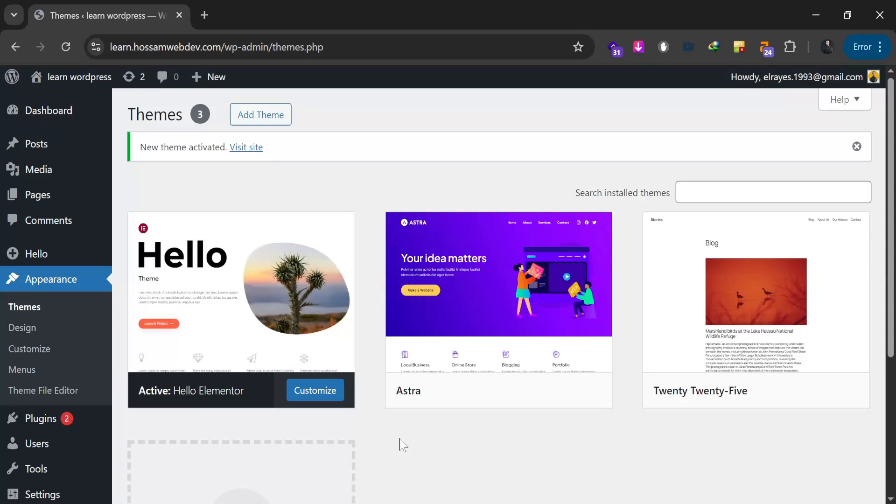
mouse_move(297, 321)
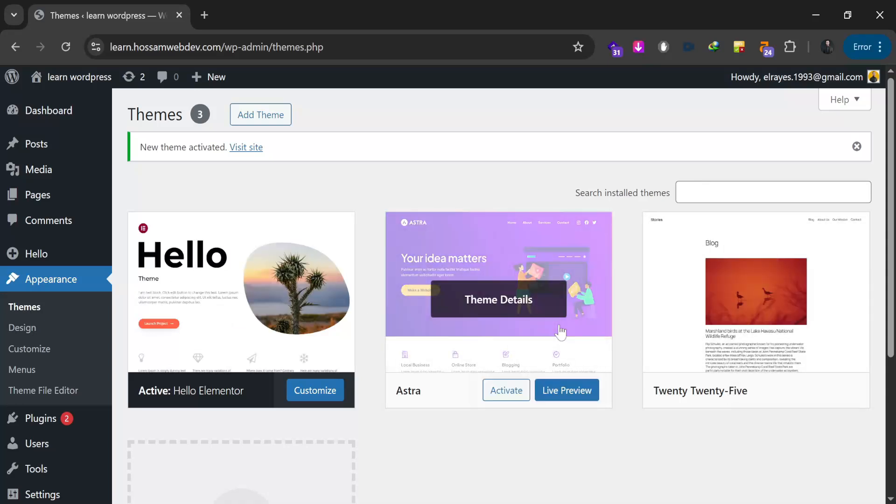
Step: Delete Astra and Twenty Twenty-Five through their Theme Details, confirming each, then go to Plugins
left_click(581, 304)
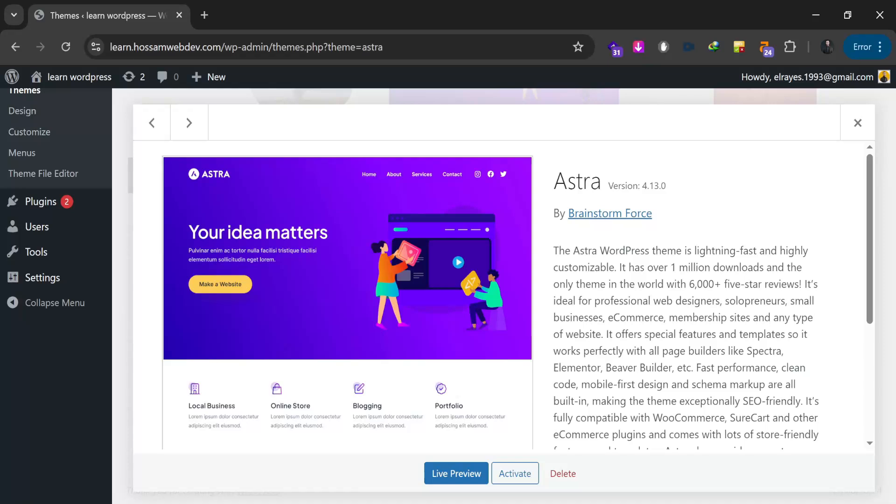
left_click(579, 475)
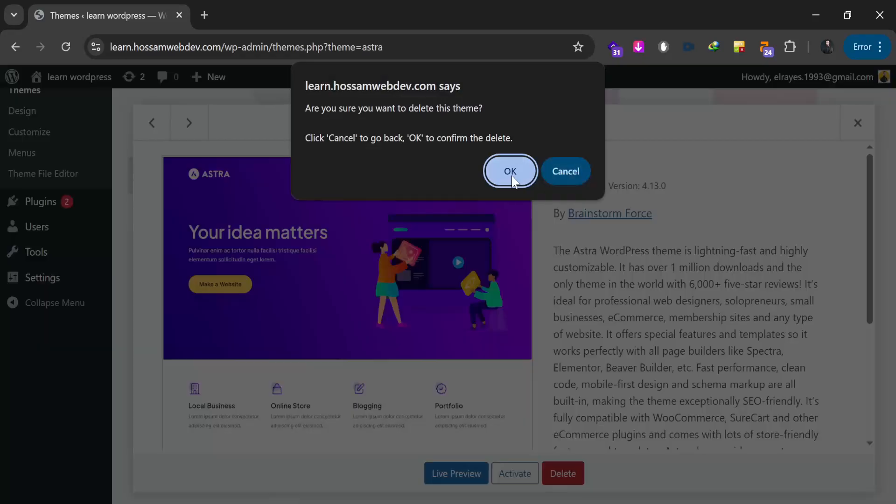
left_click(510, 173)
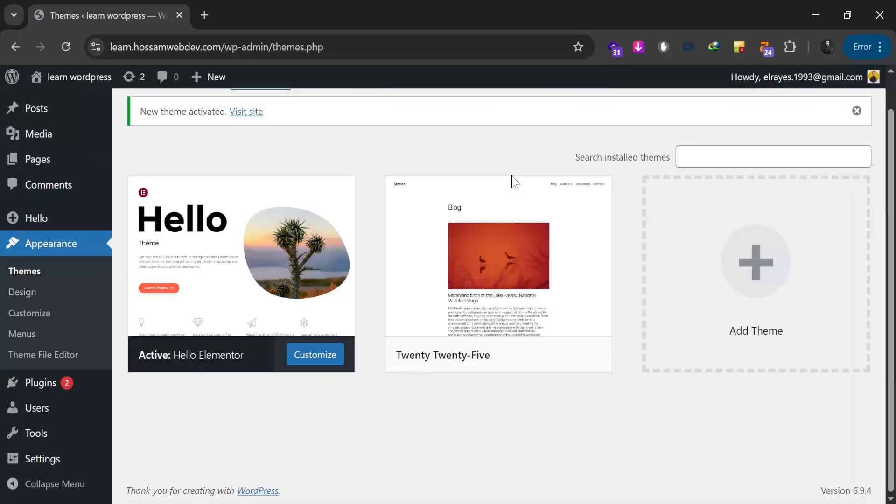
left_click(503, 249)
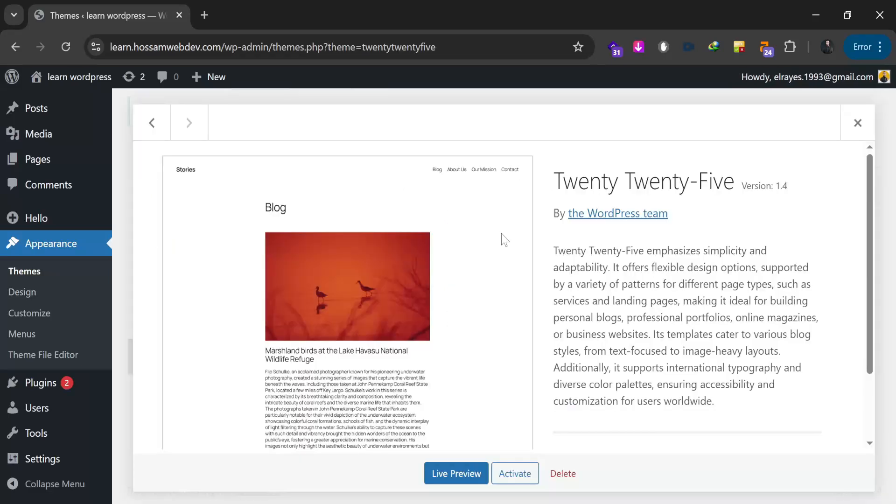
left_click(564, 474)
left_click(509, 176)
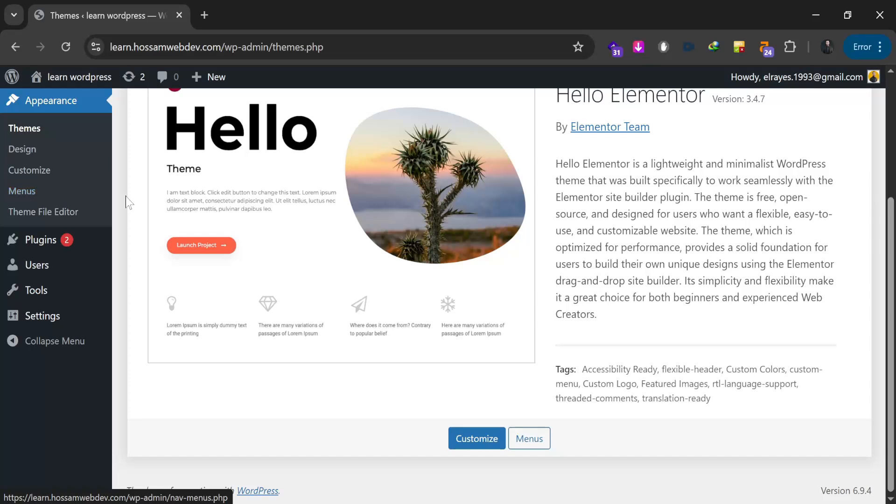
left_click(41, 239)
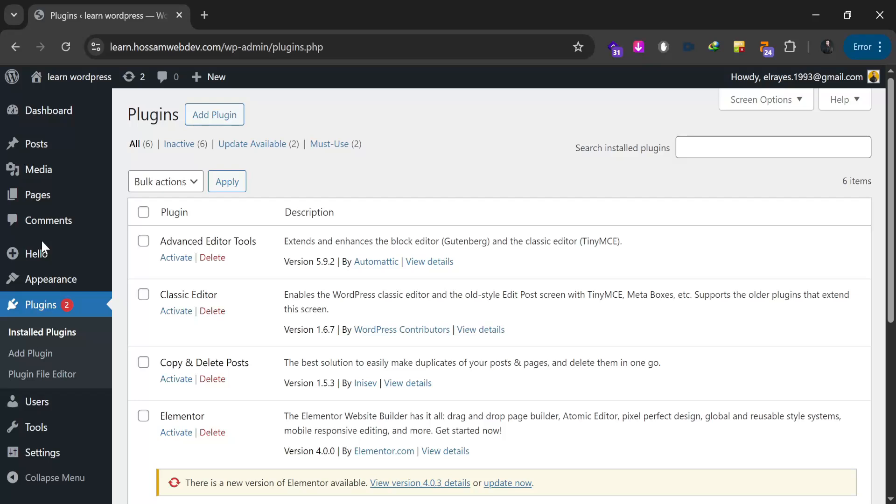
Step: Bulk-delete all six installed plugins and reload the now-empty plugins page
left_click(143, 212)
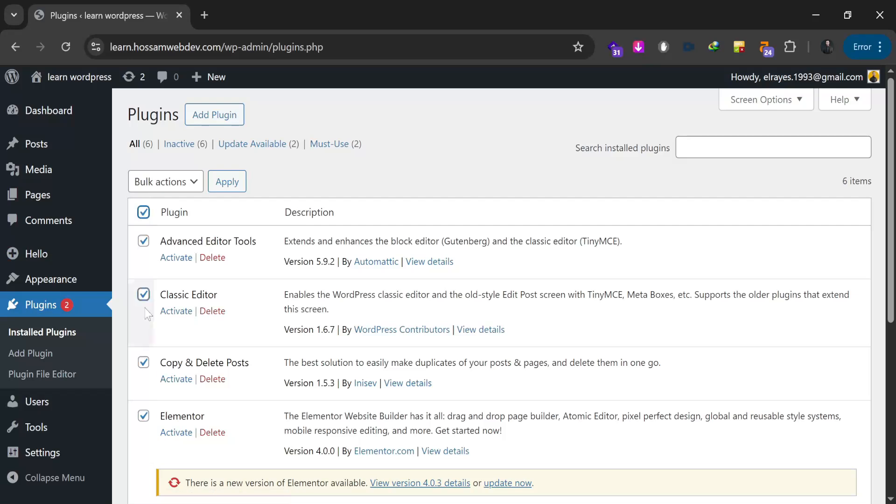
left_click(167, 183)
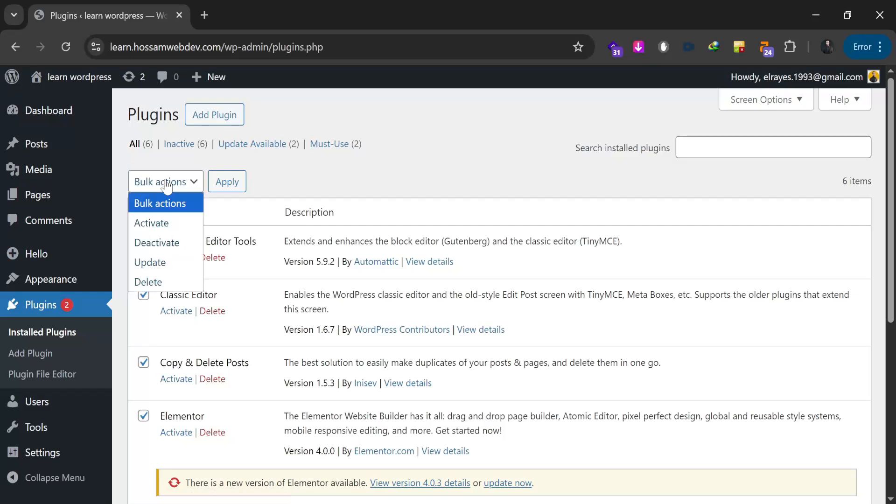
left_click(150, 282)
left_click(227, 184)
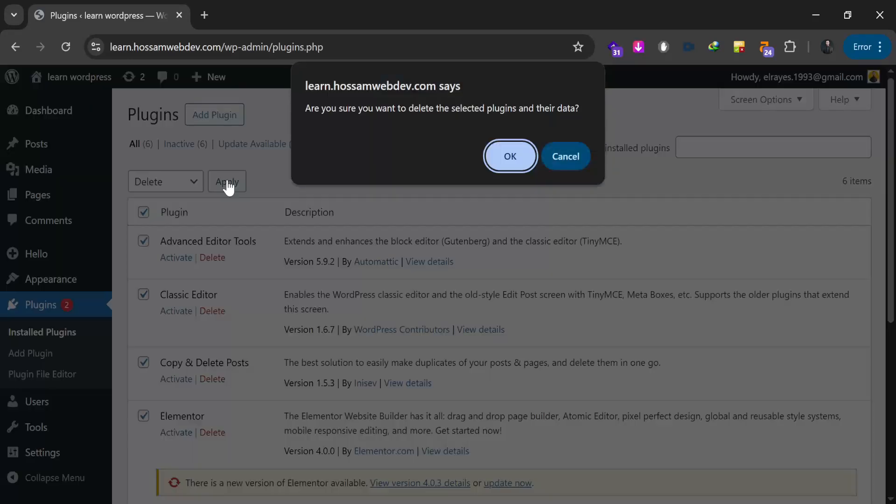
left_click(512, 155)
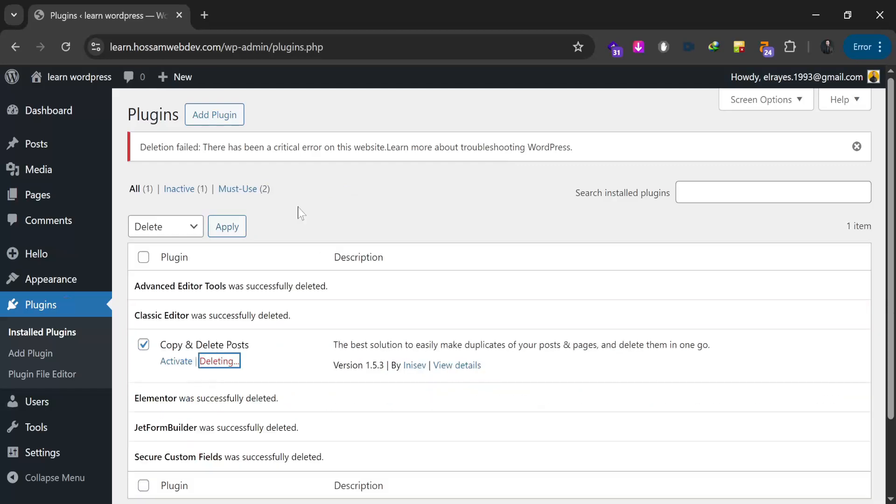
left_click(66, 47)
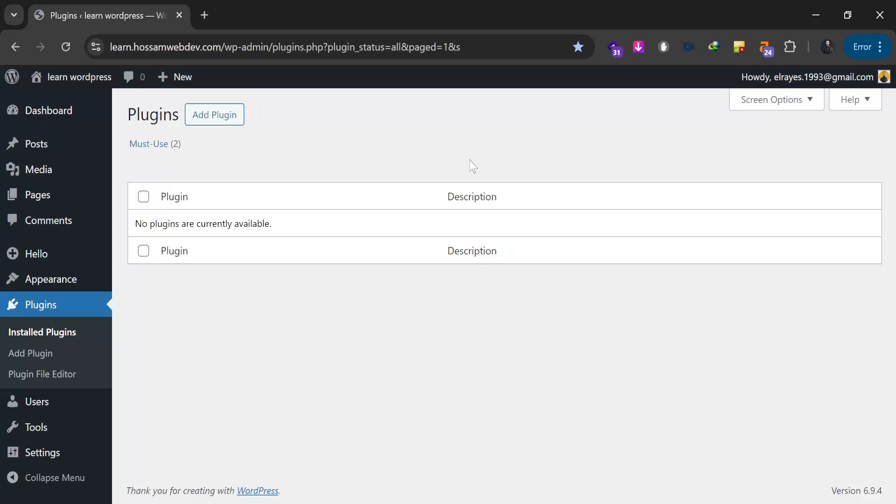
Step: Open All Posts in a new tab, edit post 123 there, then return to Plugins
mouse_move(47, 147)
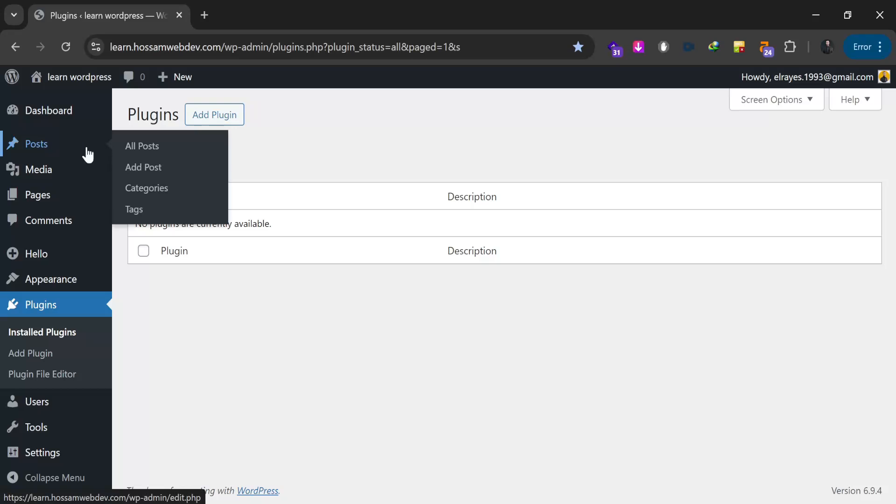
right_click(145, 148)
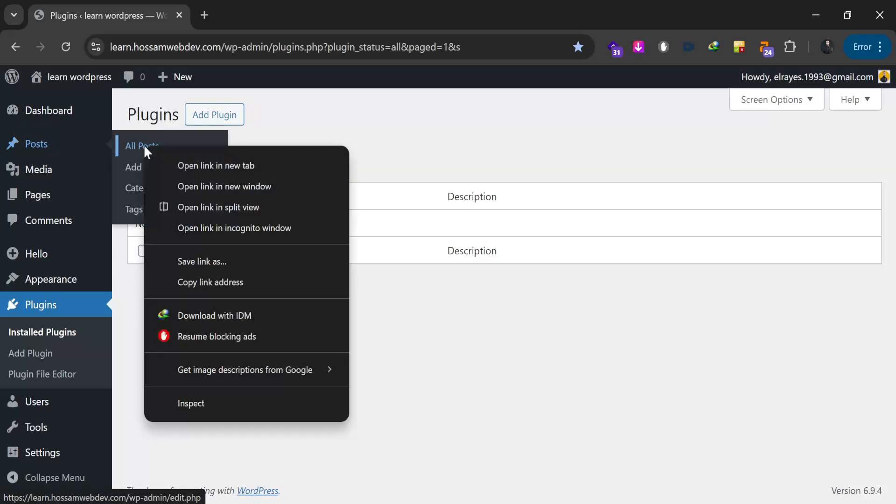
left_click(213, 166)
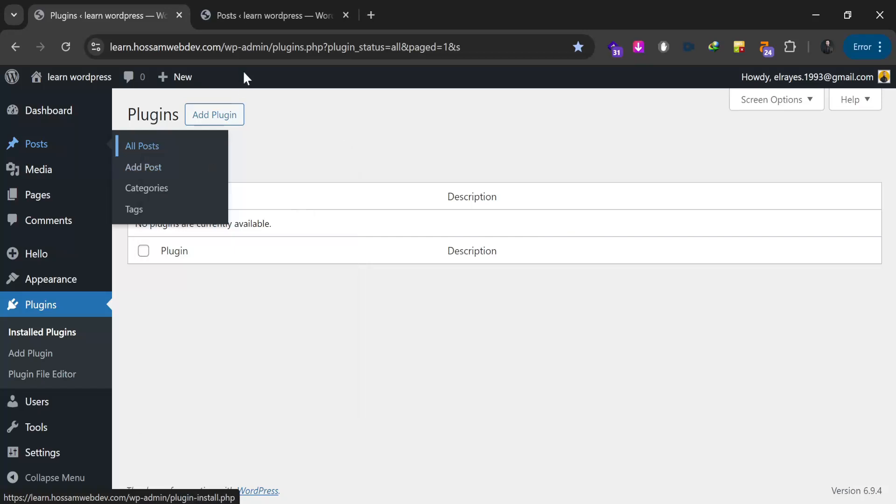
left_click(261, 17)
left_click_drag(261, 17, 119, 21)
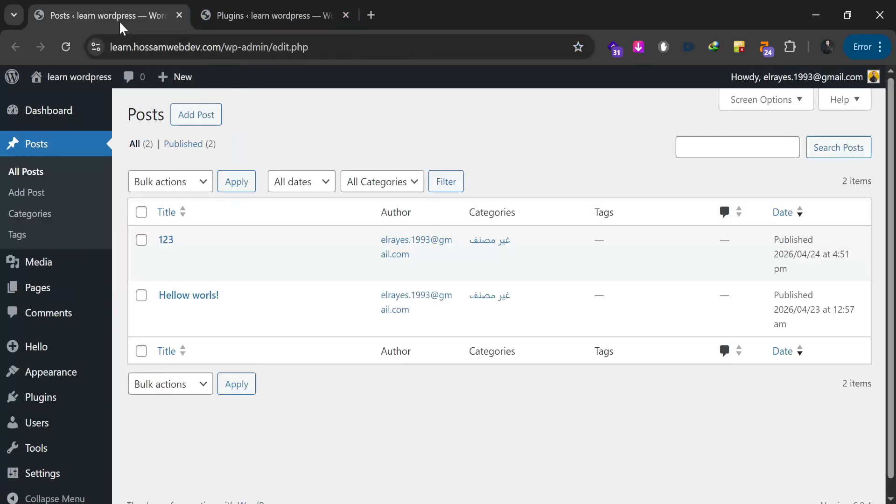
left_click(167, 258)
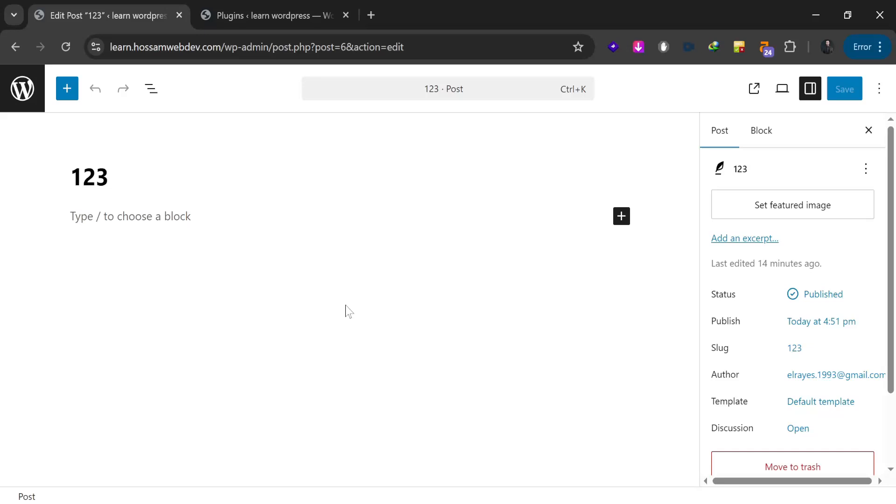
left_click(261, 20)
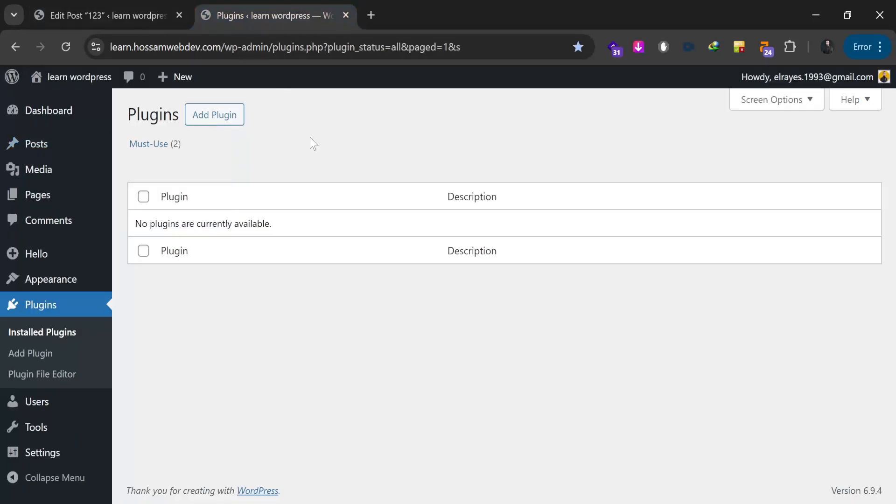
Step: Search Add Plugins for 'classic editor', install and activate Classic Editor, then return to post 123
left_click(230, 123)
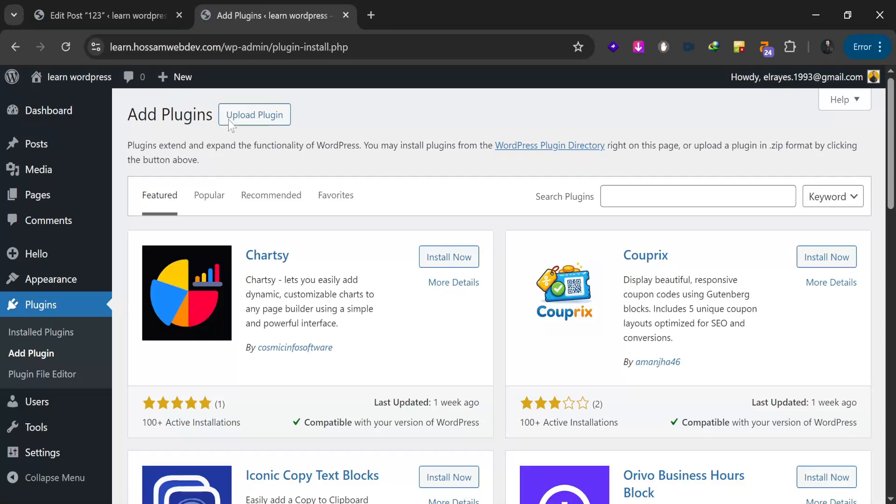
type("classic editor")
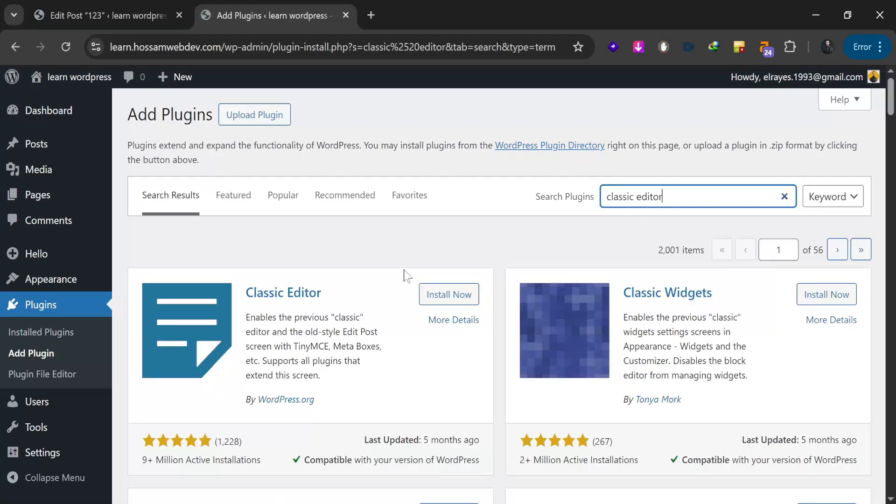
left_click(437, 303)
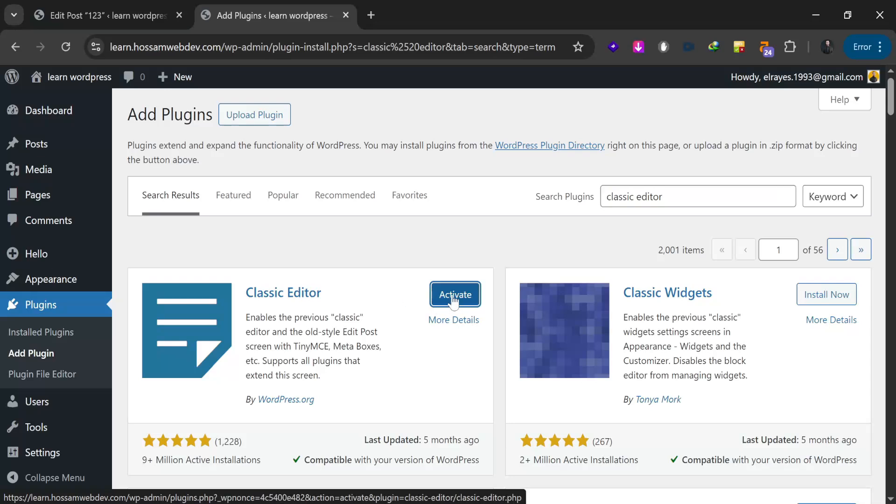
left_click(454, 301)
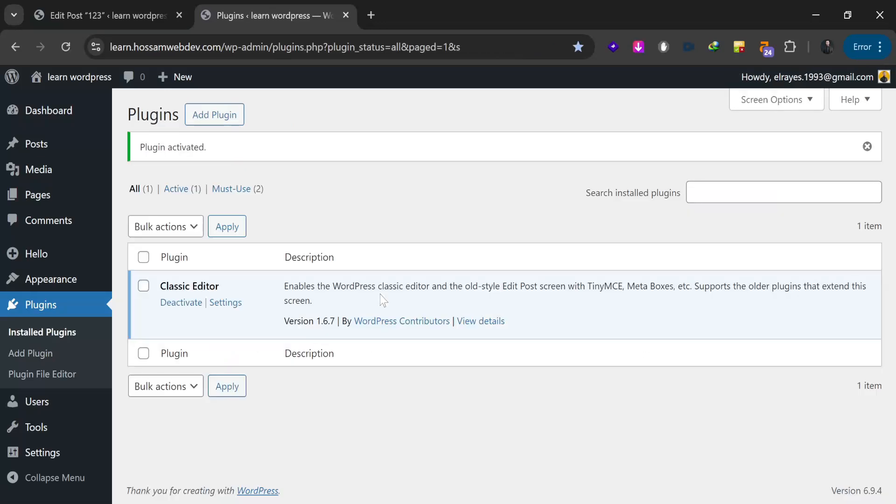
left_click(118, 22)
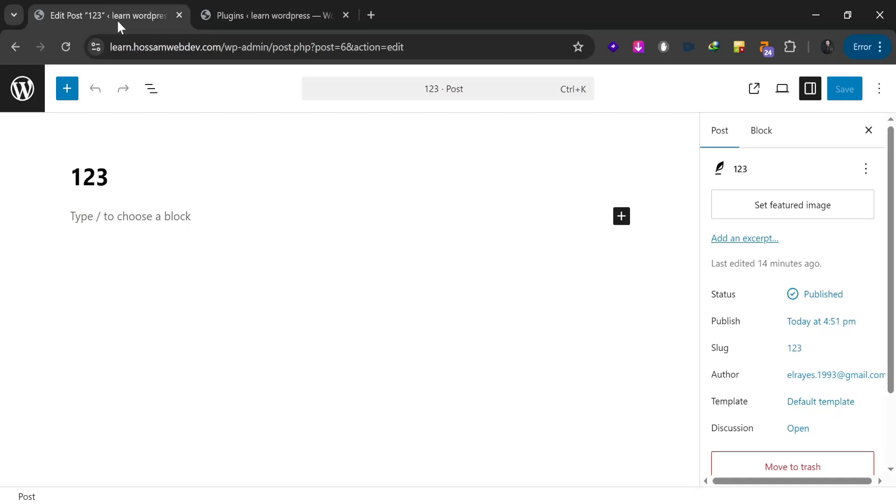
Step: Reload post 123 so it opens in the classic editor, then check its title and content area
left_click(66, 47)
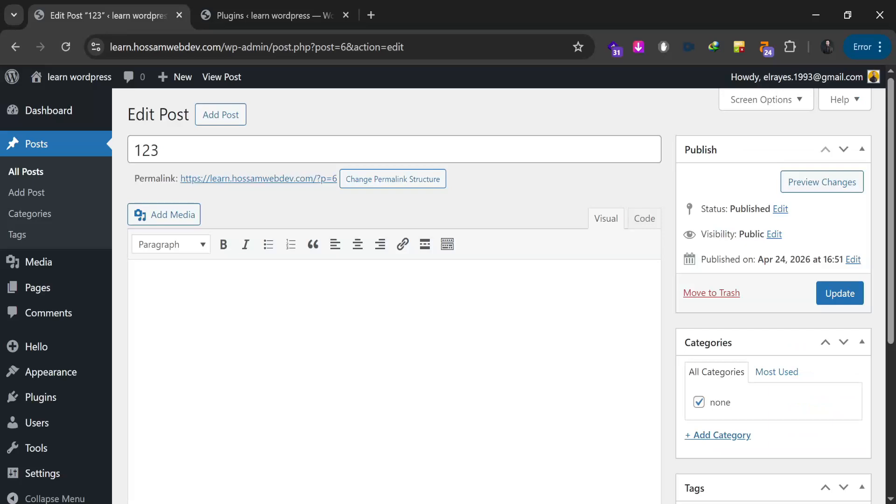
left_click(285, 150)
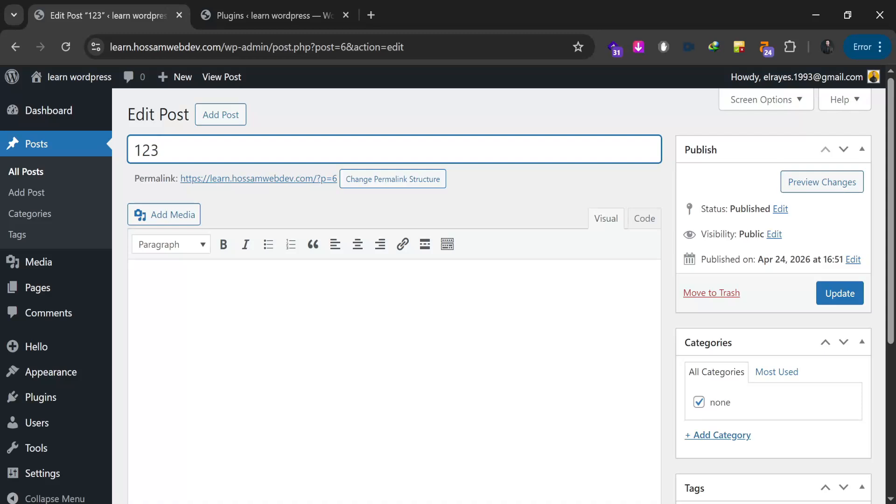
key("Tab")
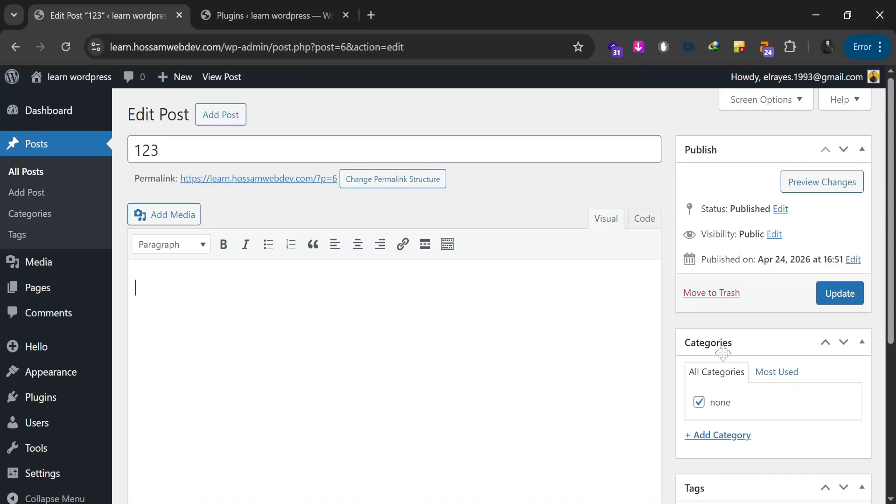
scroll(456, 363, "down", 5)
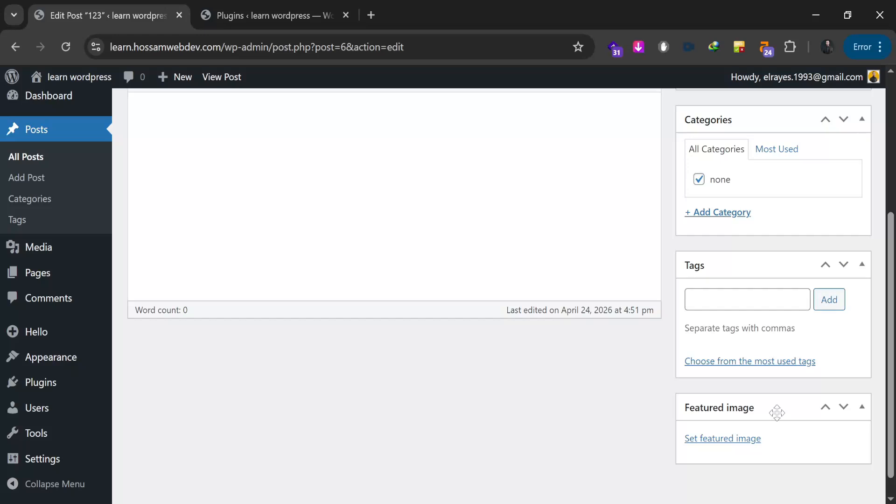
scroll(502, 363, "up", 5)
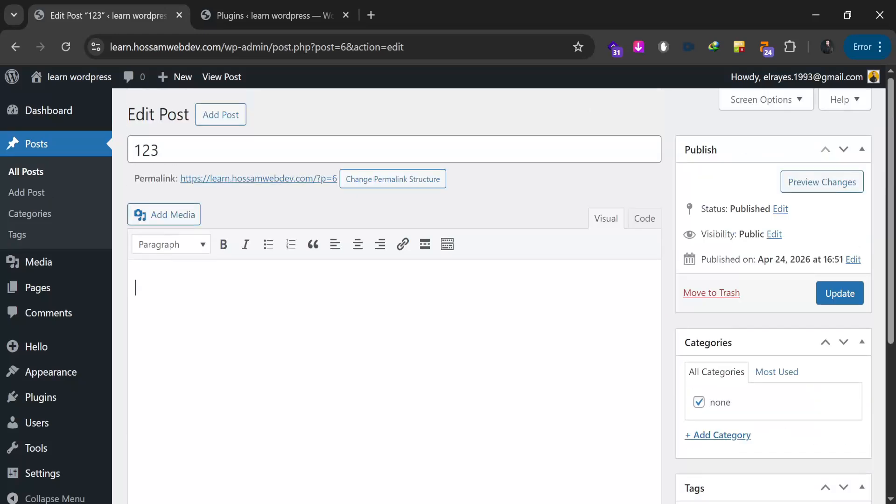
Step: Turn on the Excerpt box in Screen Options and click into the post's excerpt field
left_click(748, 106)
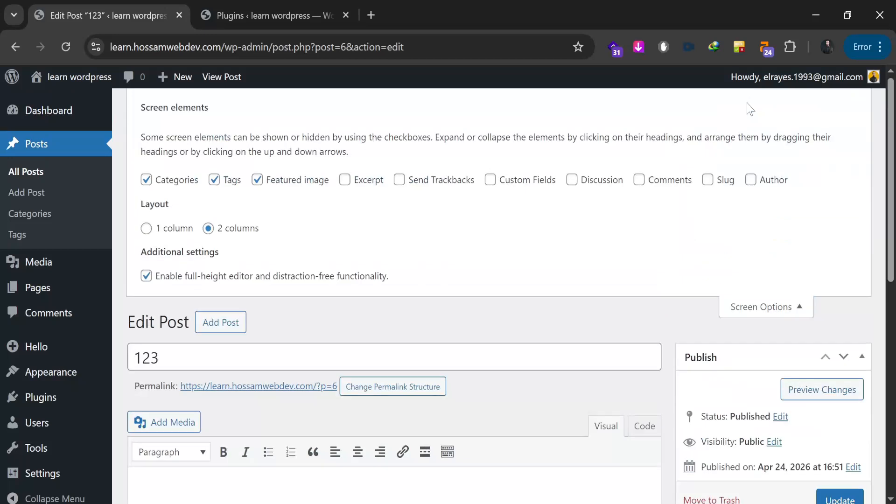
left_click(344, 181)
left_click(742, 307)
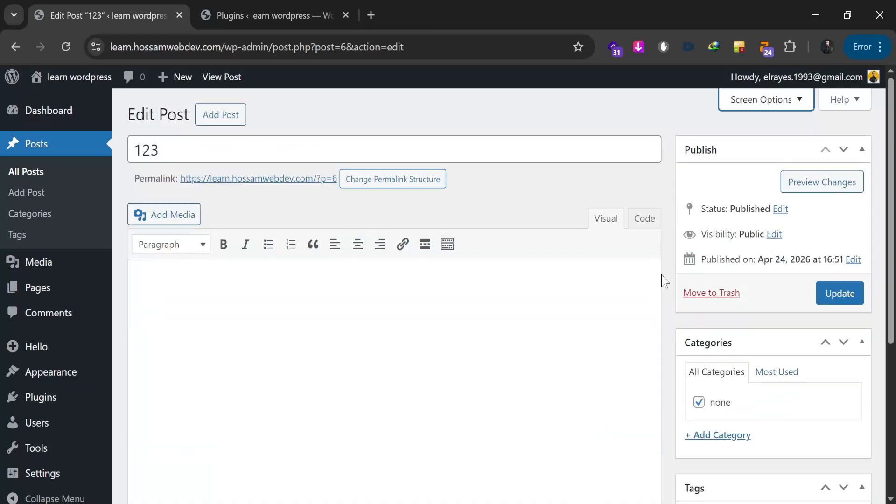
scroll(510, 294, "down", 5)
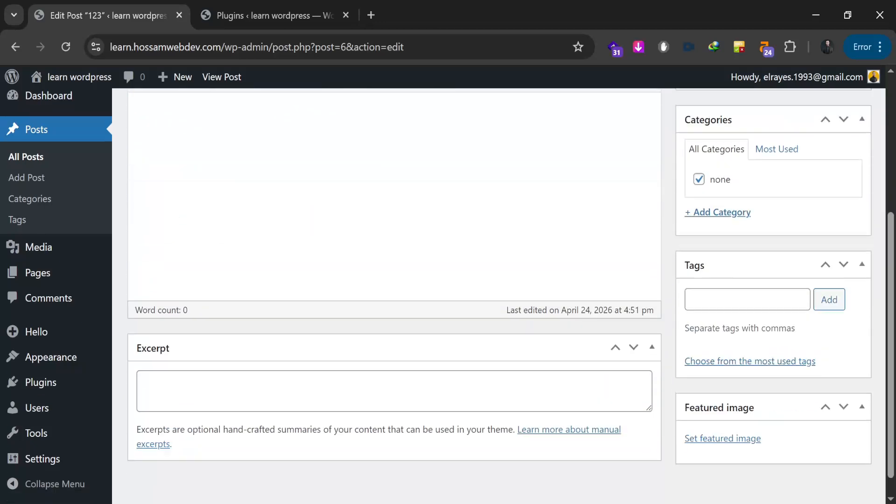
left_click(169, 354)
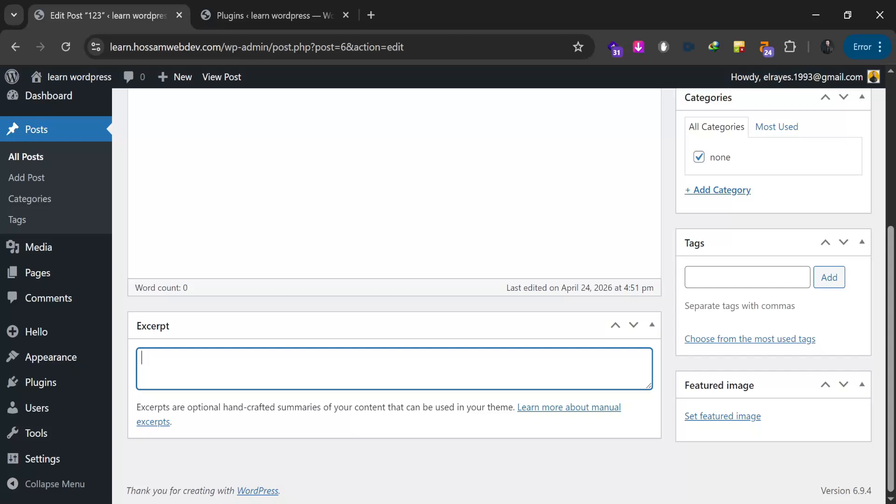
Step: Scroll back to the top and return to the Installed Plugins list
scroll(282, 390, "up", 3)
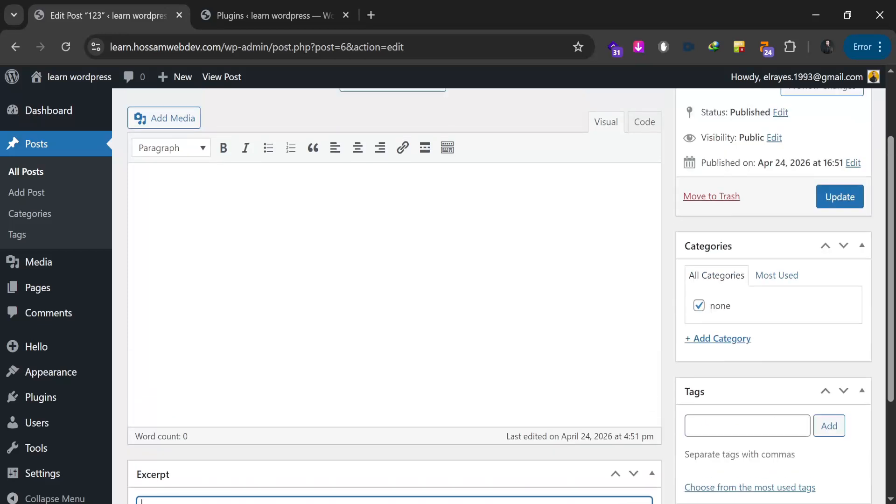
scroll(511, 290, "up", 2)
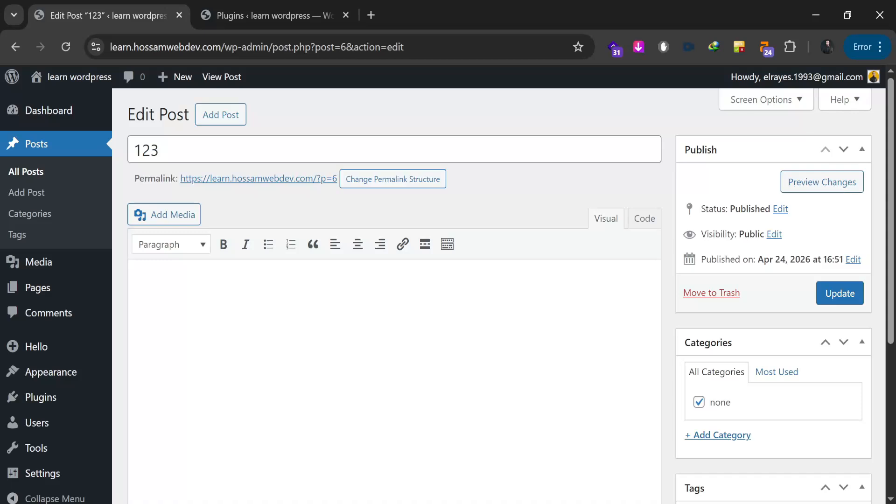
left_click(274, 21)
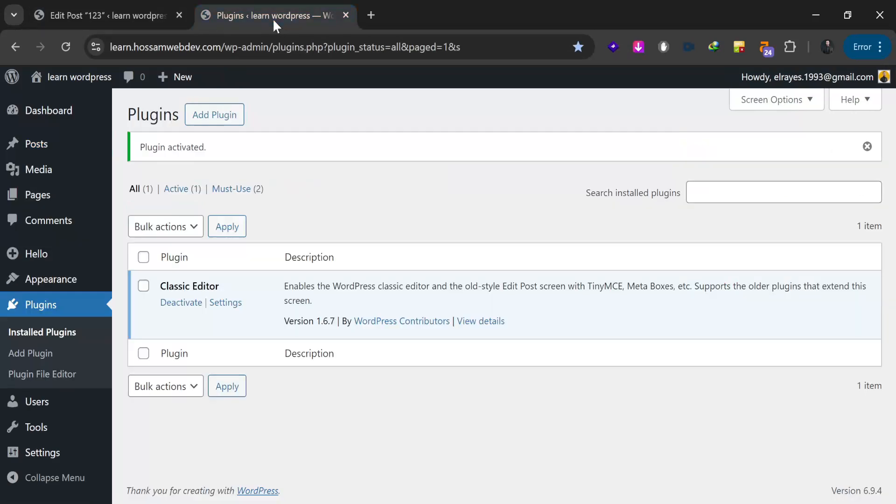
Step: Install and activate Advanced Editor Tools from Add Plugins, then return to post 123's editor
left_click(226, 121)
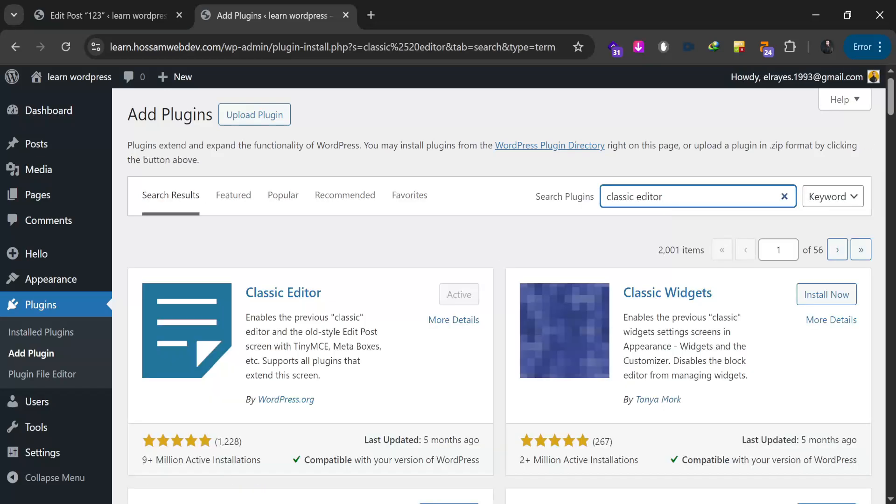
scroll(513, 263, "down", 5)
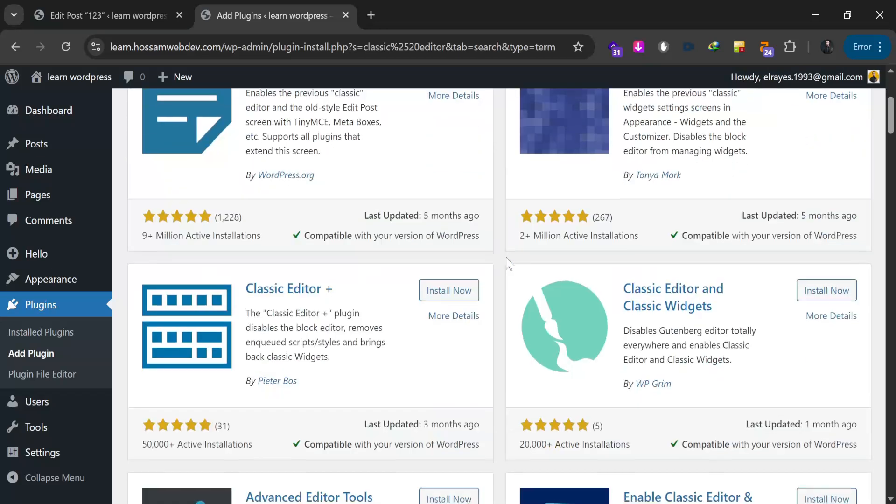
scroll(509, 264, "down", 5)
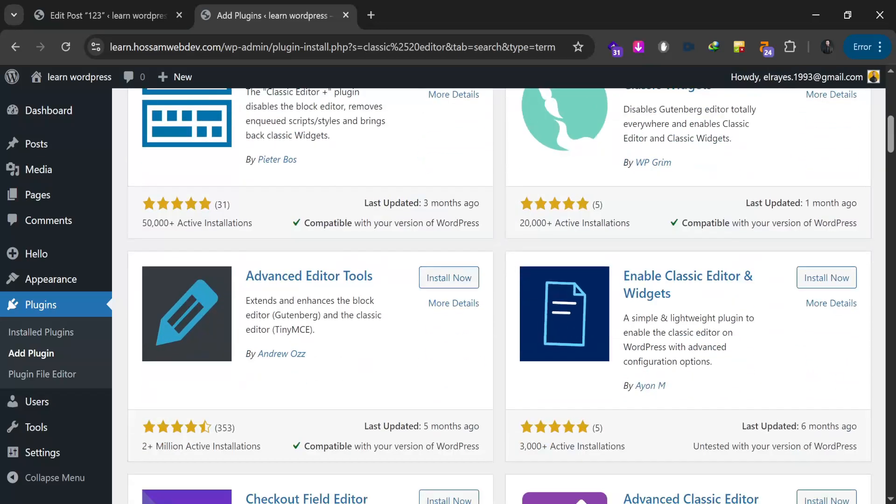
left_click(443, 289)
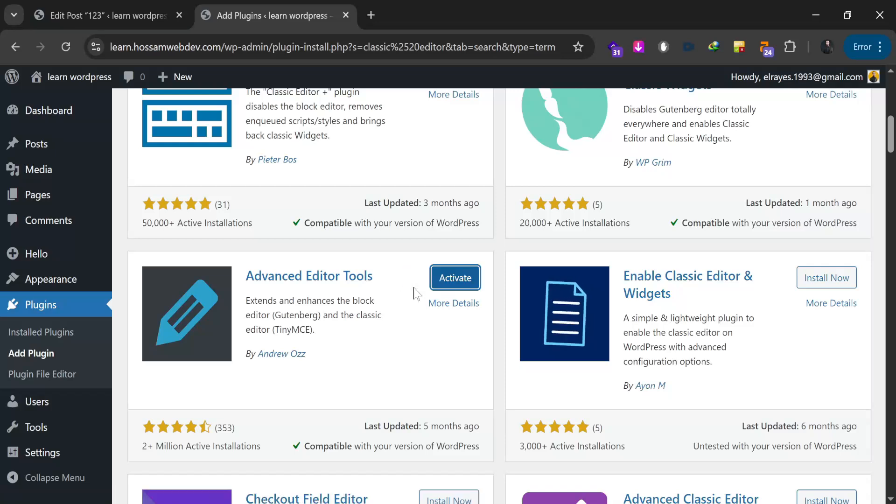
left_click(446, 283)
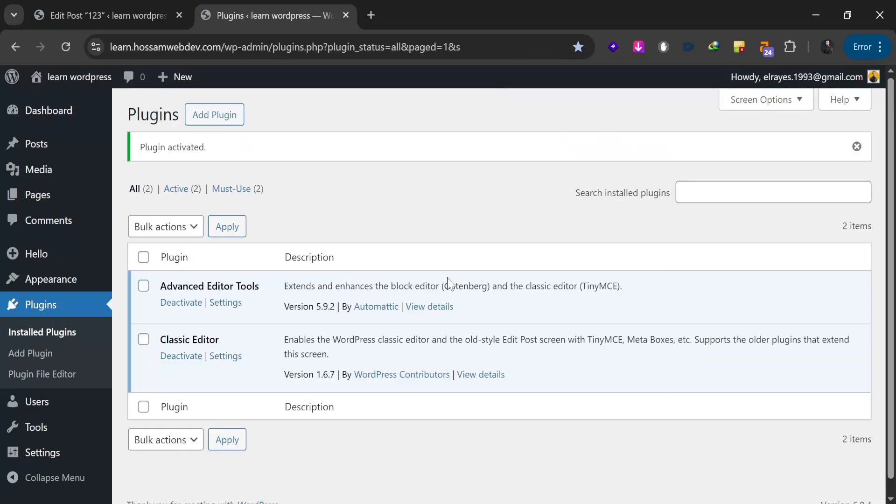
left_click(129, 16)
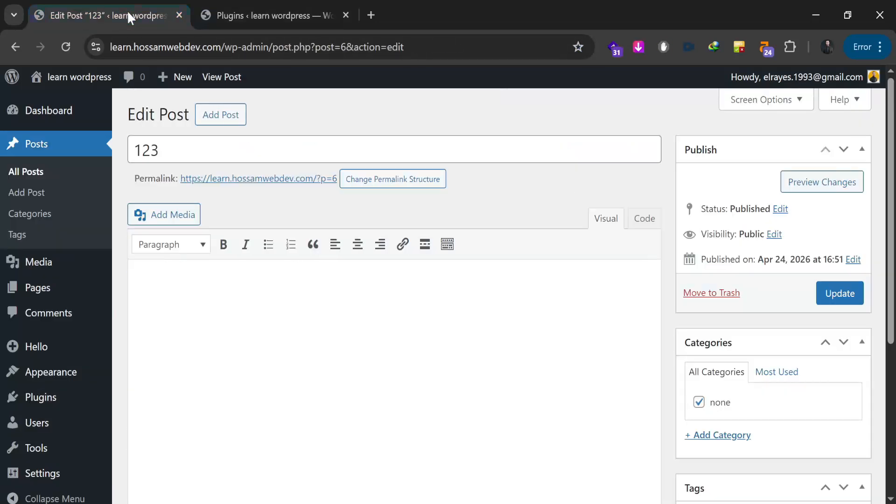
Step: Reload post 123's editor to load the Advanced Editor Tools toolbar, then go back to Installed Plugins
left_click(69, 48)
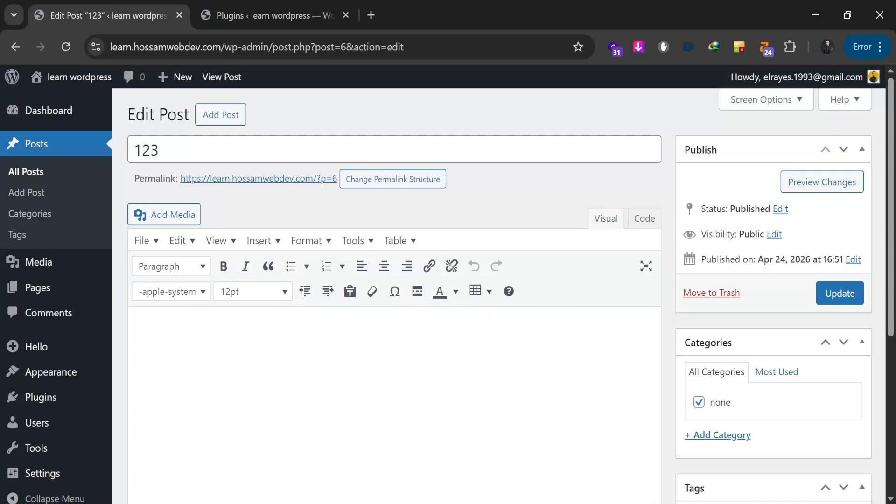
left_click(249, 17)
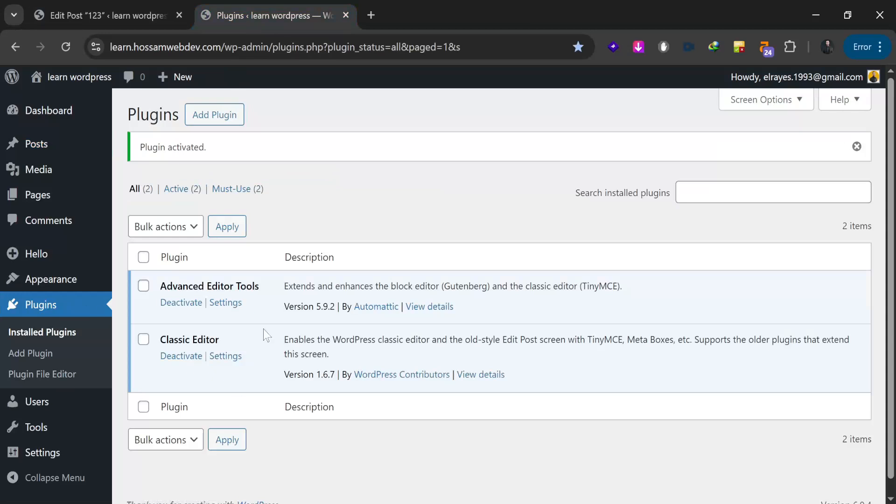
Step: Open Add Plugins and reveal the Upload Plugin form for a .zip file
left_click(214, 118)
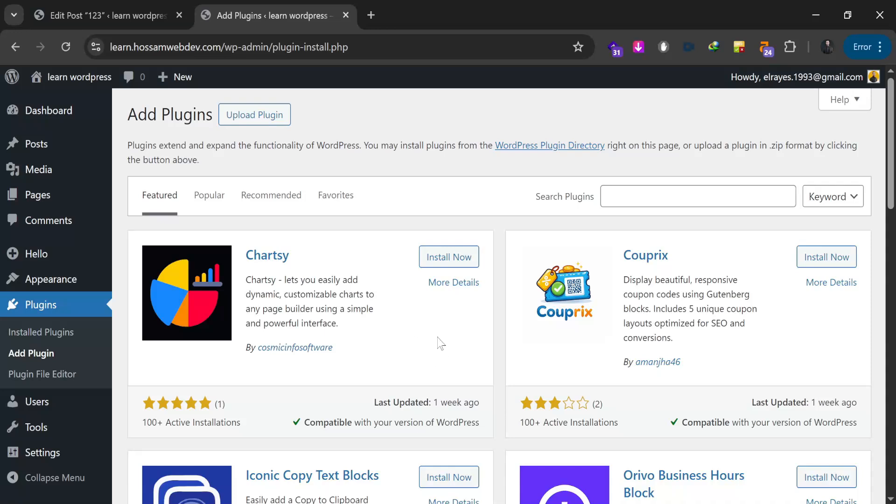
left_click(266, 120)
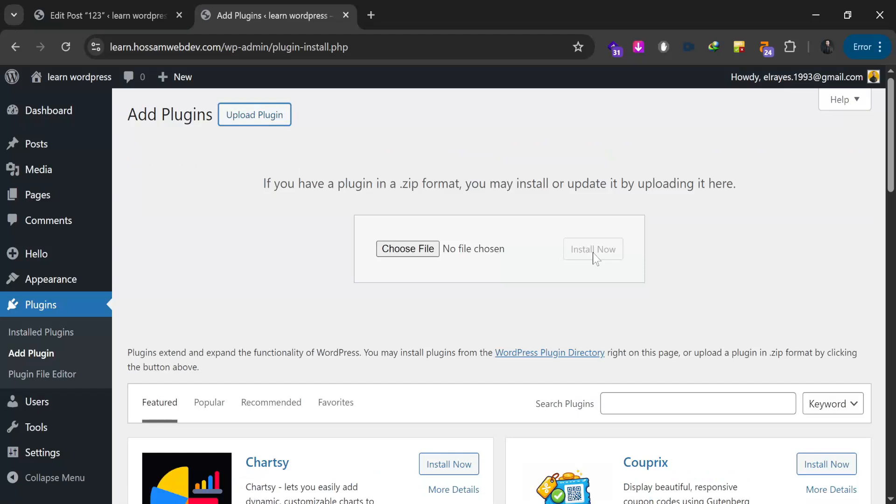
mouse_move(54, 285)
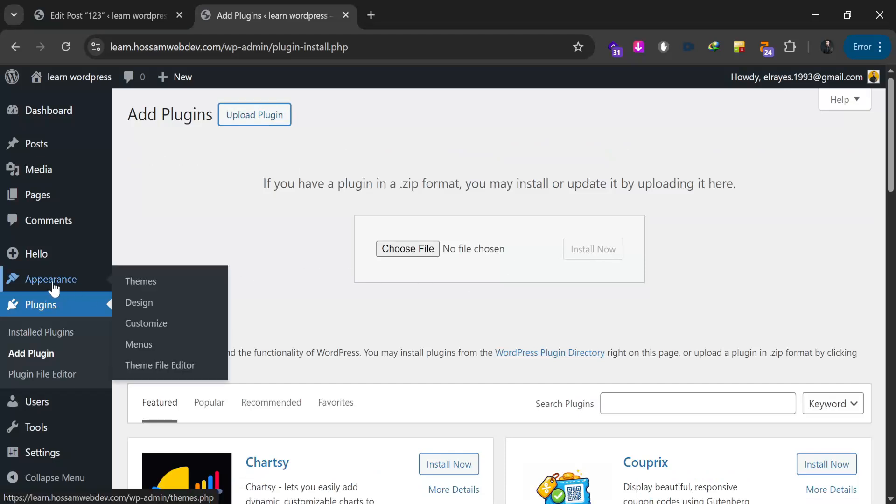
Step: Look over the installed theme and the Upload Theme option, then open the Users list
left_click(141, 285)
scroll(251, 268, "down", 3)
scroll(251, 269, "up", 3)
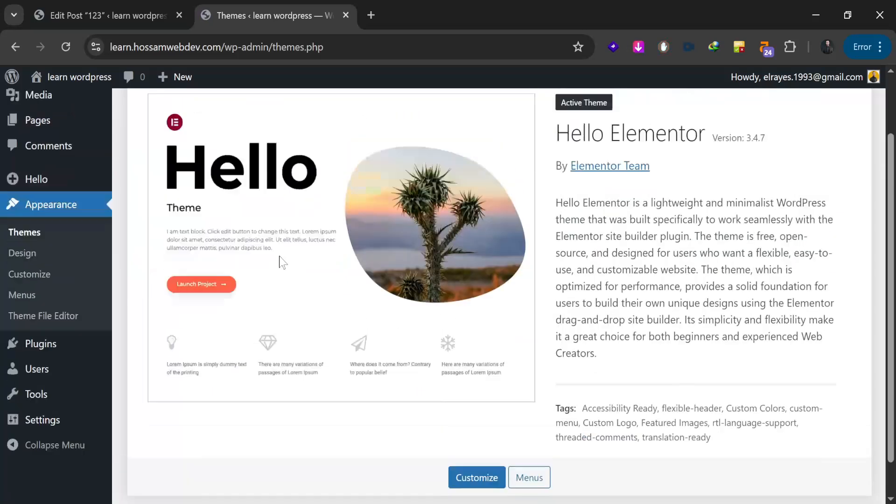
left_click(258, 117)
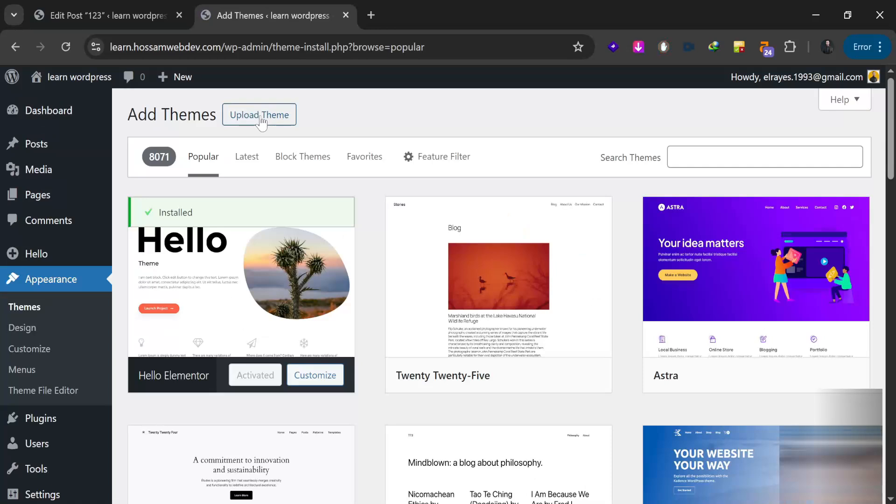
left_click(260, 117)
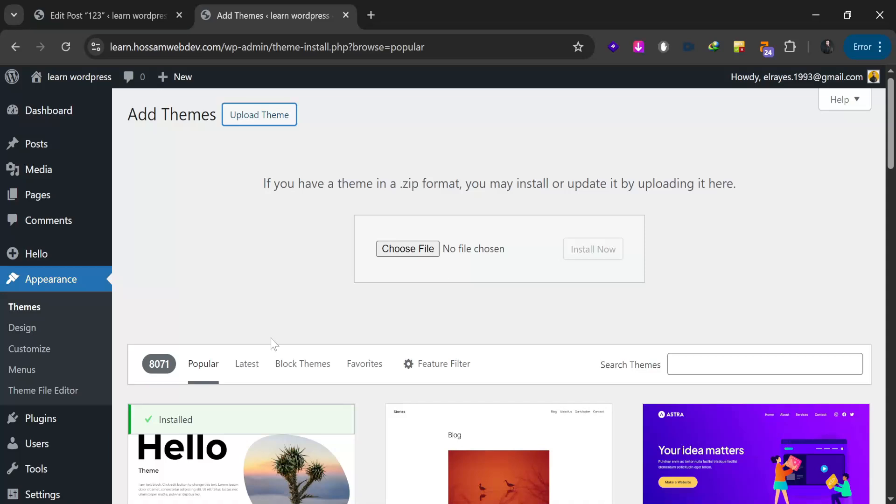
left_click(41, 444)
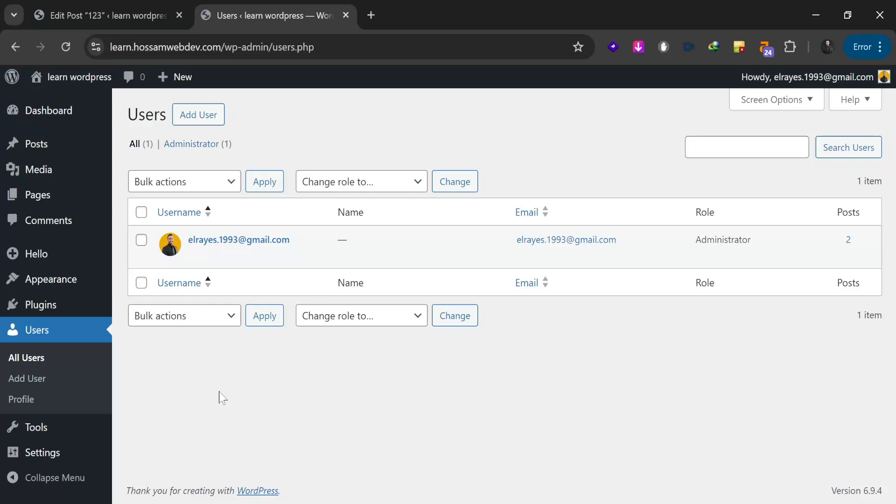
Step: Open the Add User form and highlight its required Username and Email fields
left_click(198, 114)
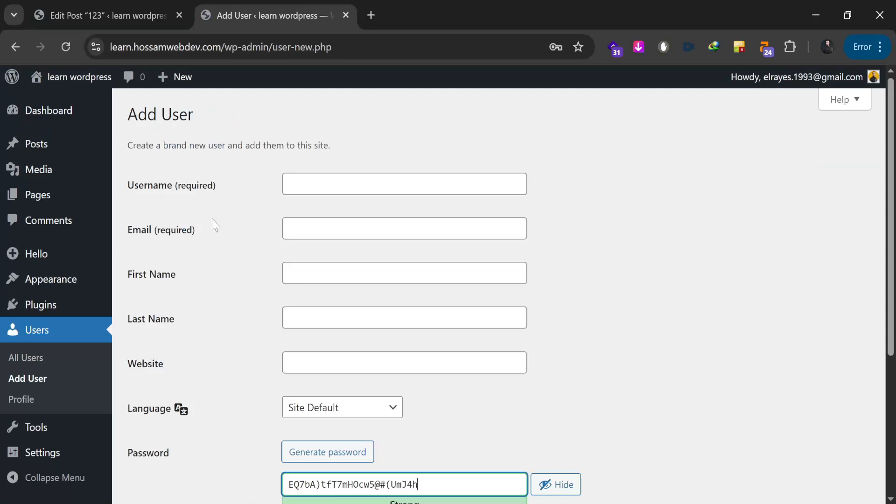
double_click(191, 188)
left_click(211, 204)
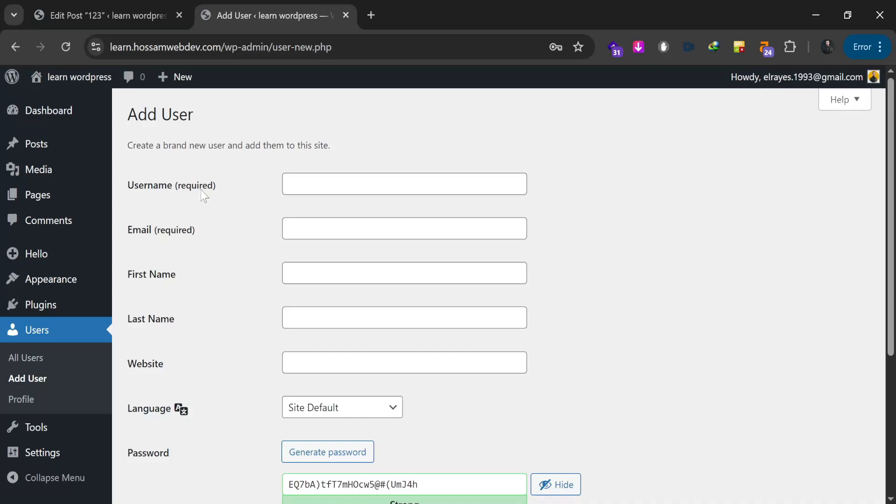
mouse_move(133, 185)
left_mouse_down()
mouse_move(168, 186)
mouse_move(134, 186)
left_mouse_up()
left_click_drag(125, 232, 201, 234)
left_click(235, 237)
scroll(235, 237, "down", 3)
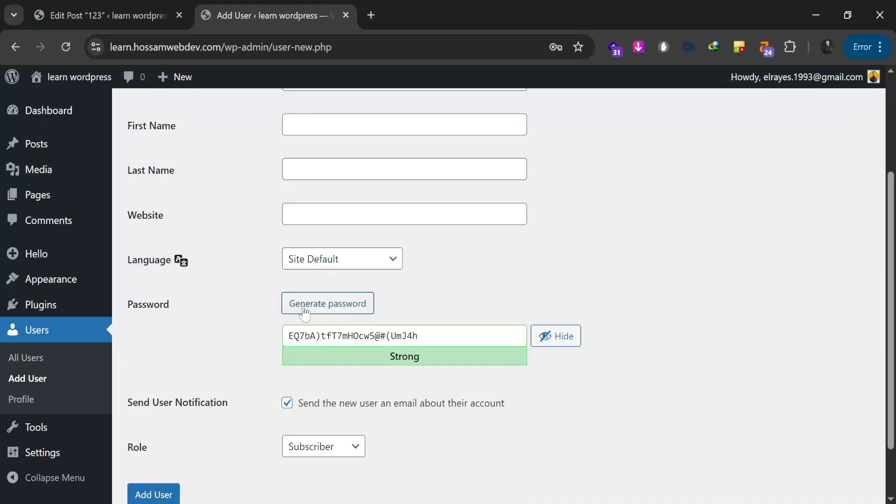
Step: Generate a new strong password three times and keep Subscriber as the user's role
left_click(327, 308)
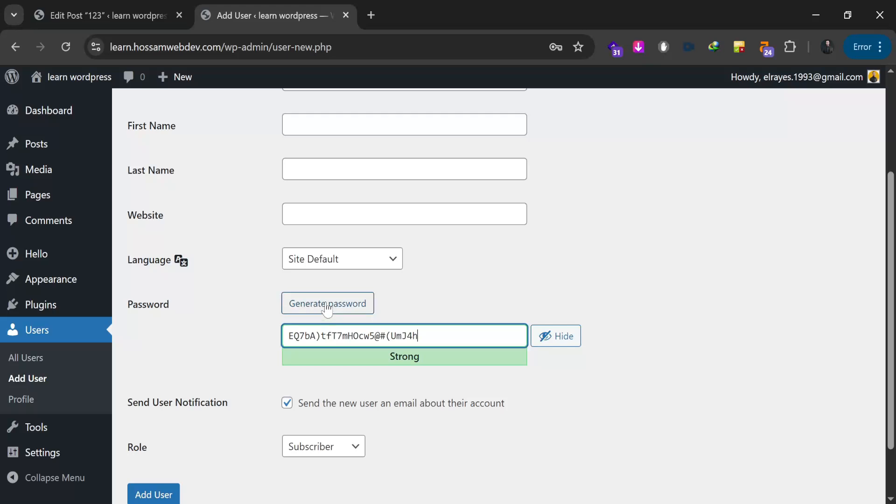
left_click(327, 306)
left_click(322, 307)
scroll(250, 370, "down", 2)
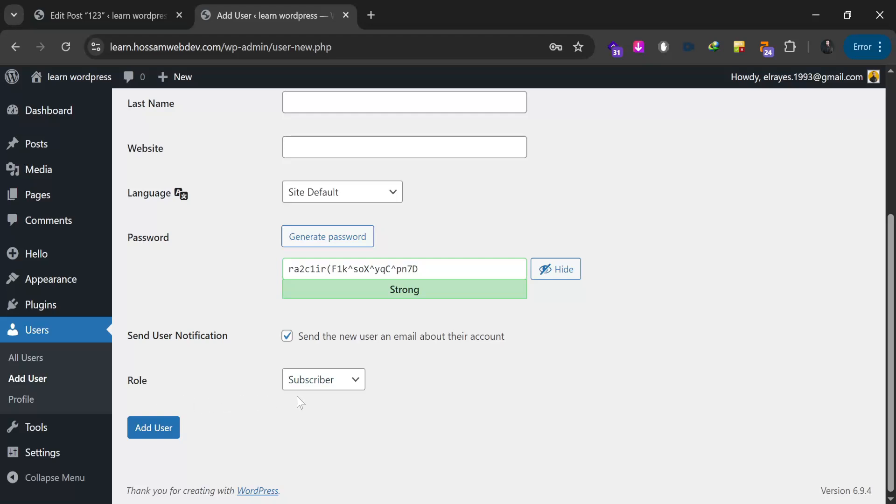
left_click(360, 383)
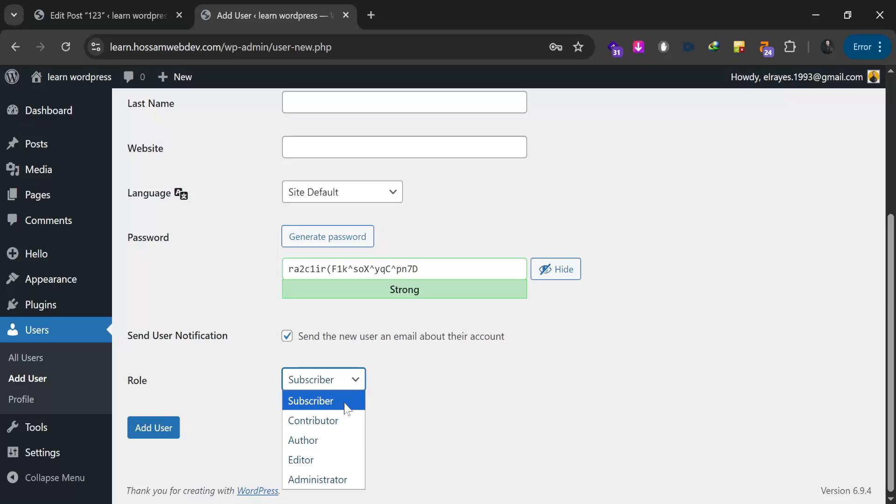
left_click(387, 402)
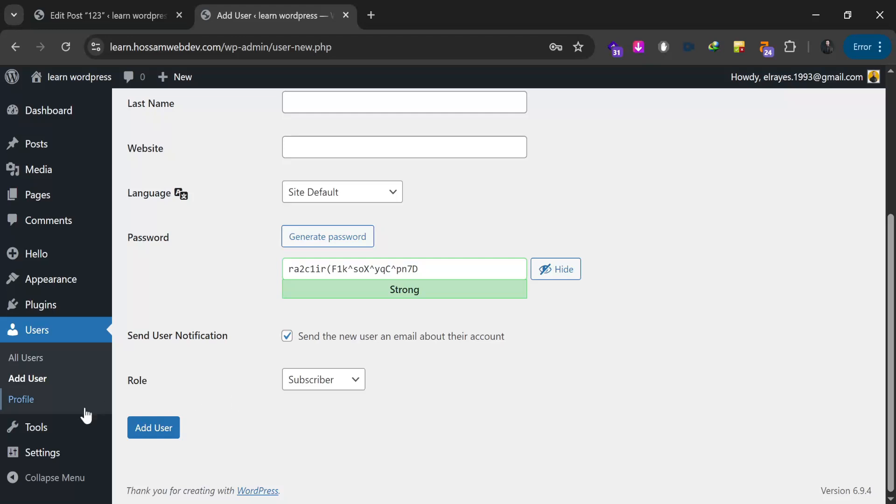
mouse_move(43, 431)
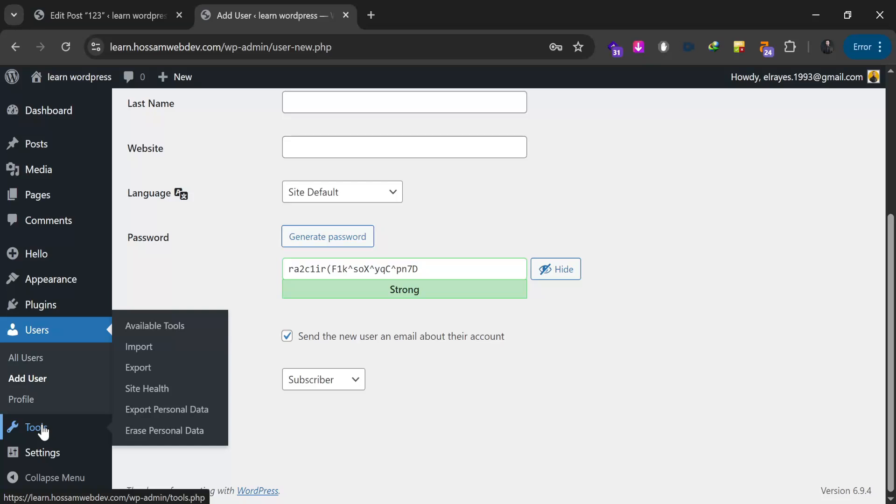
Step: Open Site Health, discarding the unsaved user form, and expand the default theme recommendation
left_click(161, 392)
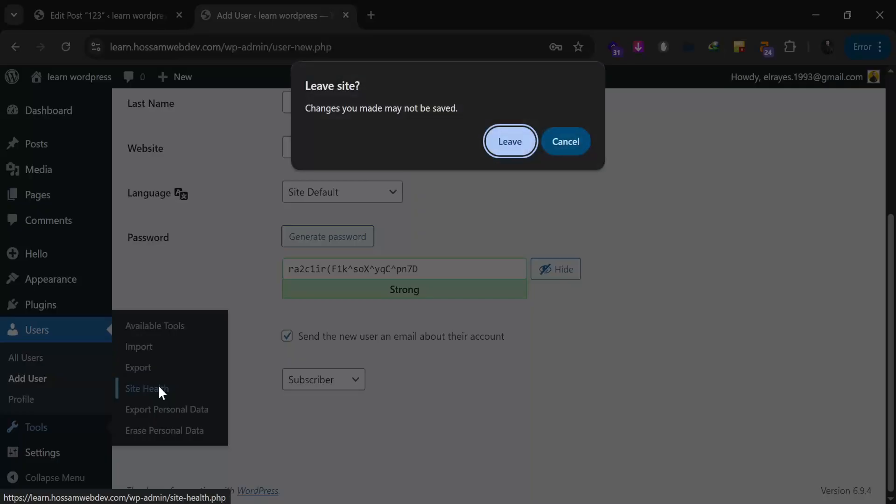
key("Return")
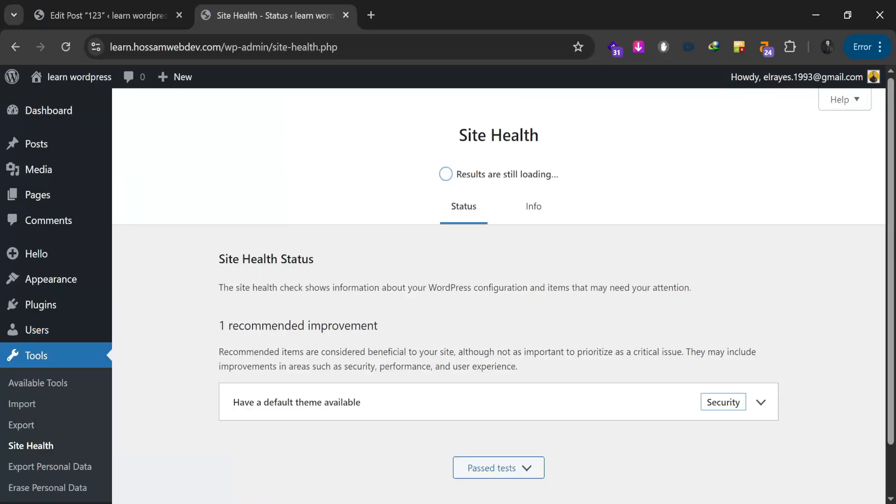
scroll(390, 321, "down", 2)
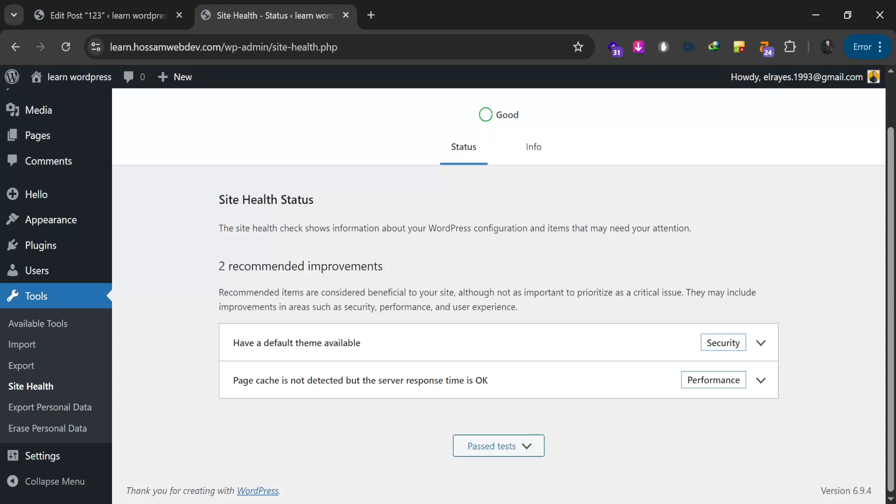
left_click(611, 349)
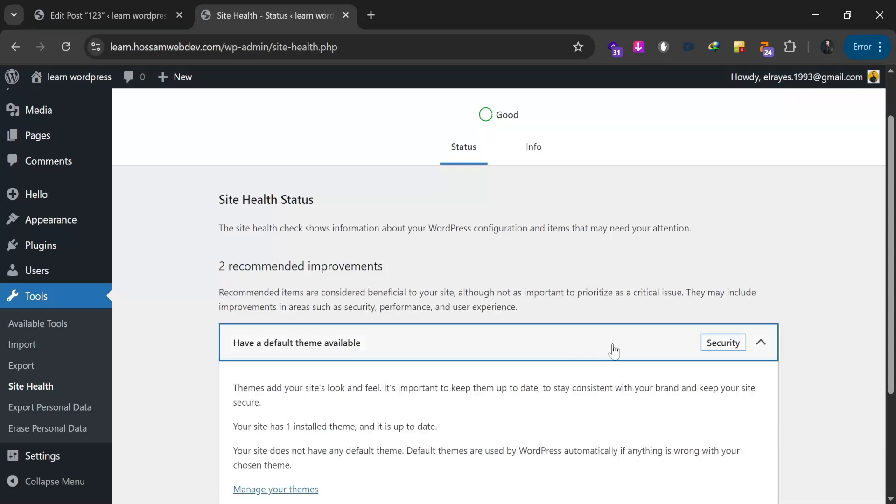
scroll(581, 308, "down", 2)
scroll(574, 336, "down", 2)
Step: Review the page cache recommendation and its missing cache plugin warning, then open General Settings
left_click(560, 384)
scroll(559, 380, "down", 5)
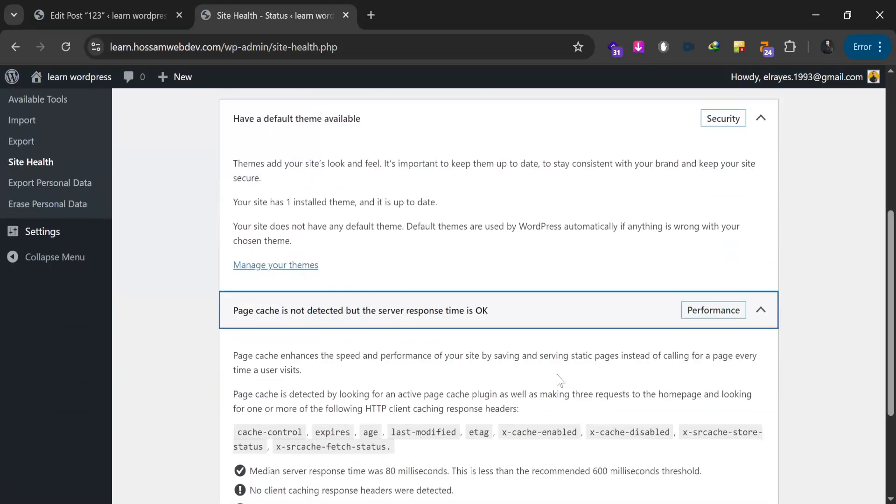
left_click_drag(249, 343, 411, 365)
left_click(413, 366)
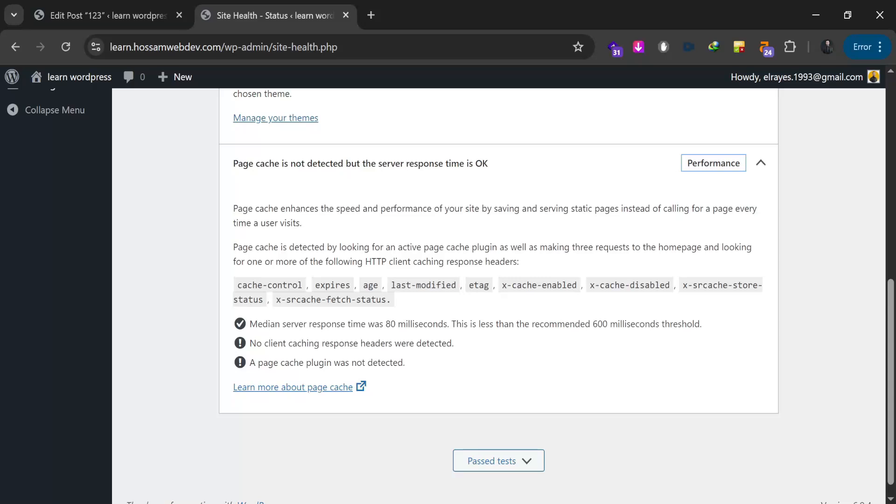
left_click_drag(268, 363, 452, 368)
left_click(451, 369)
scroll(194, 356, "up", 10)
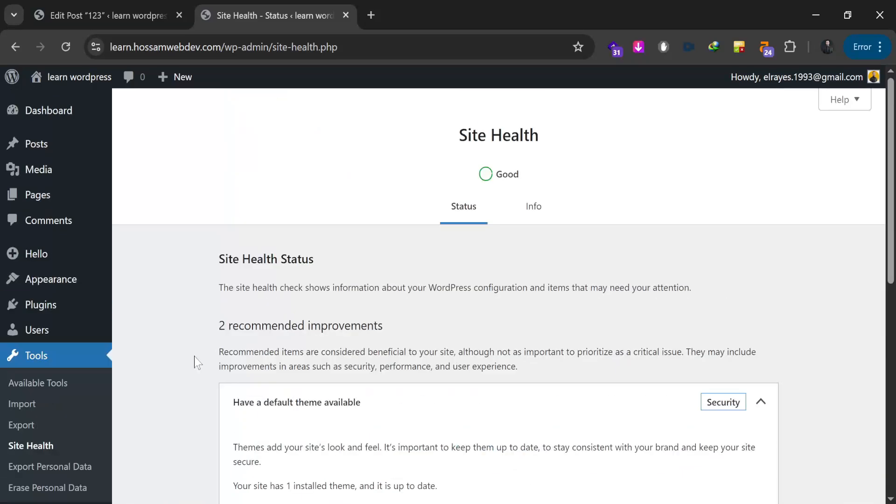
scroll(192, 357, "down", 2)
scroll(147, 361, "down", 2)
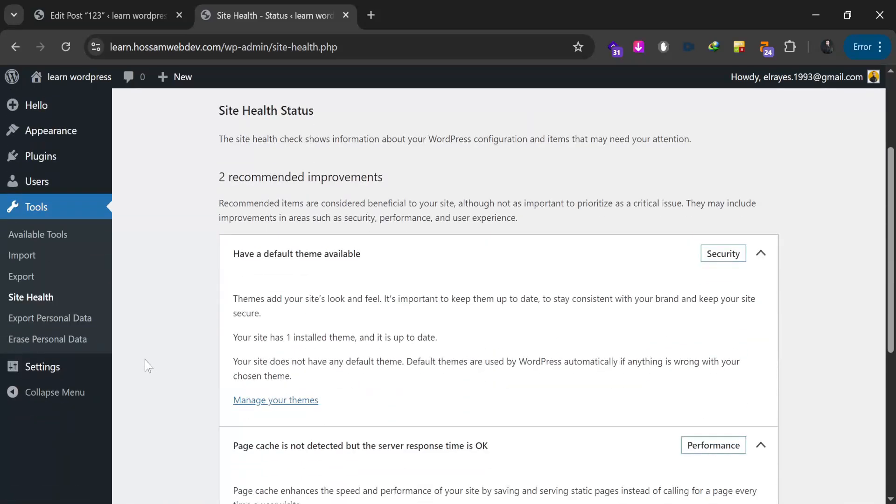
left_click(40, 366)
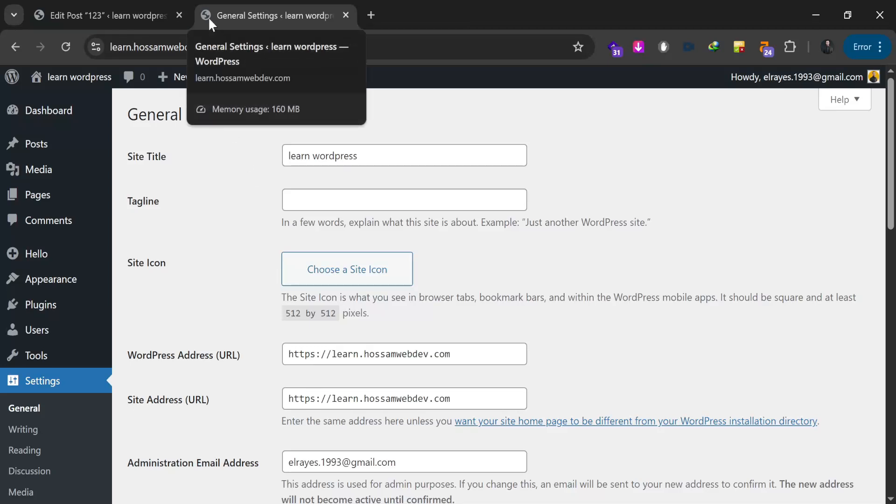
Step: Enable 'Anyone can register' in General Settings
middle_click(232, 241)
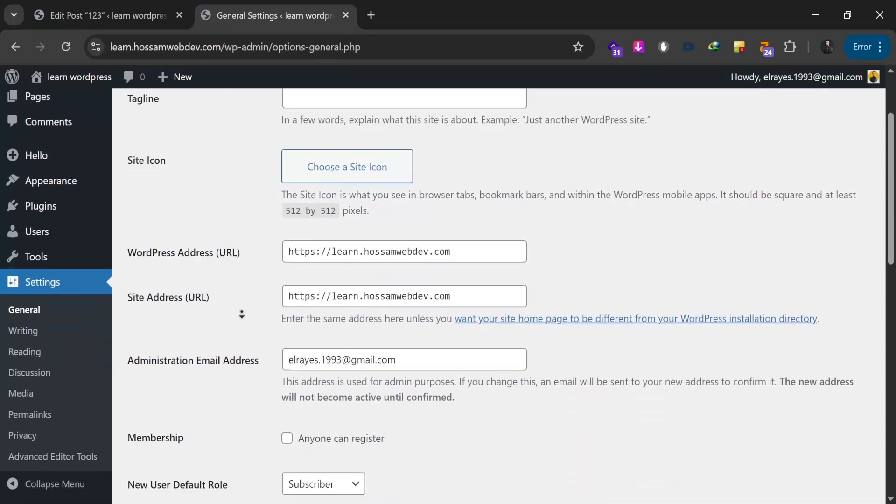
middle_click(242, 313)
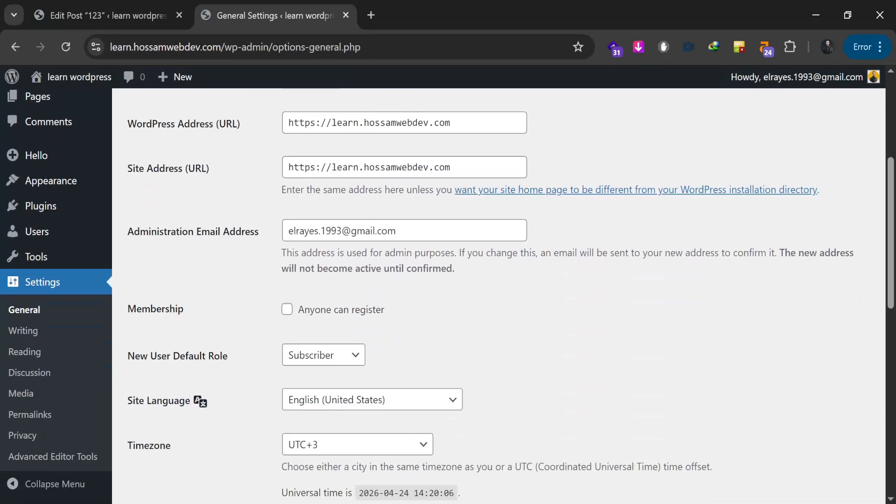
scroll(237, 261, "down", 1)
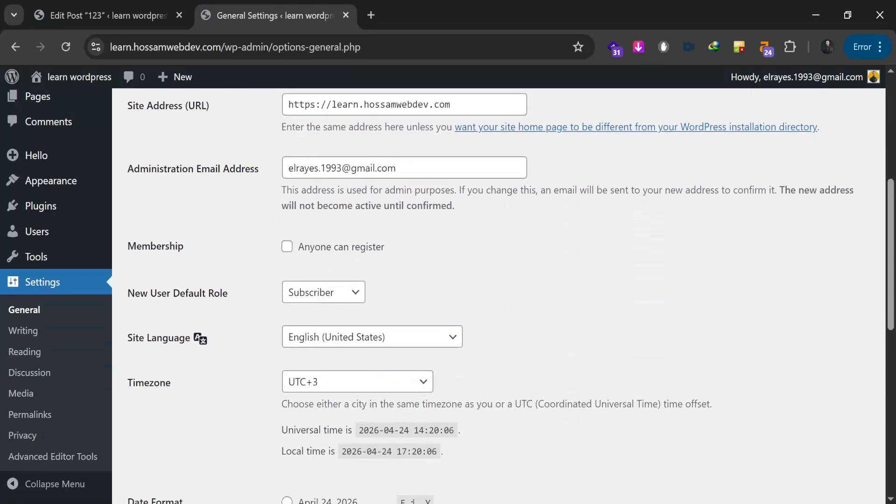
left_click(287, 246)
scroll(259, 301, "down", 1)
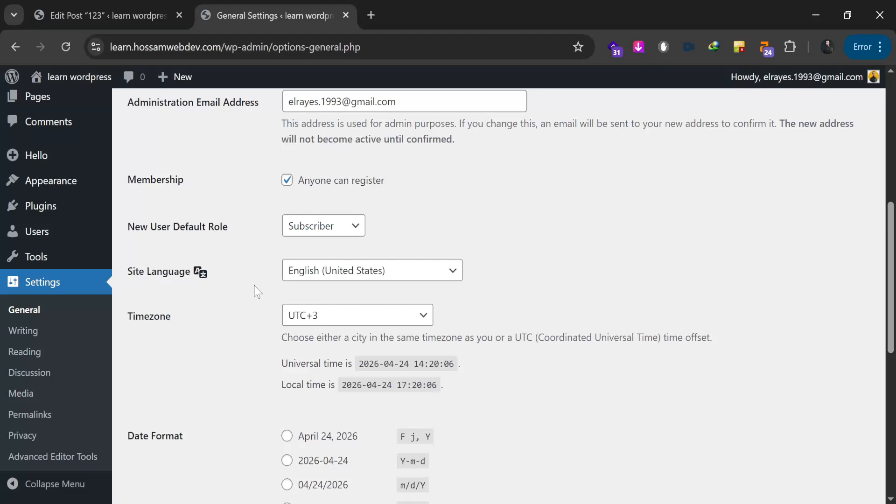
Step: Save the General Settings changes and move on to Writing Settings
middle_click(211, 348)
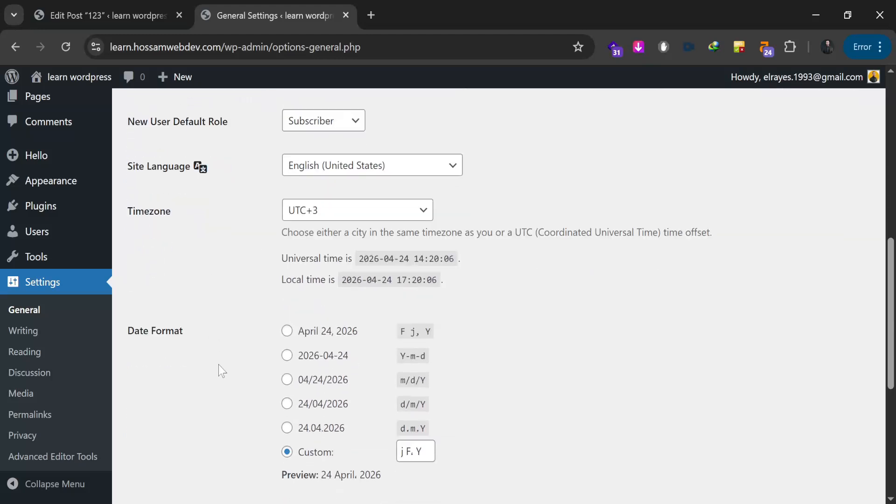
middle_click(224, 350)
middle_click(223, 315)
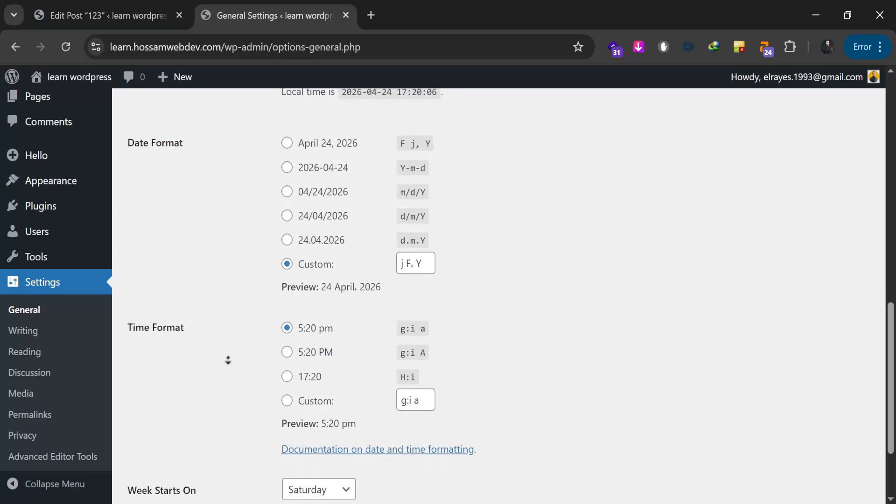
middle_click(227, 360)
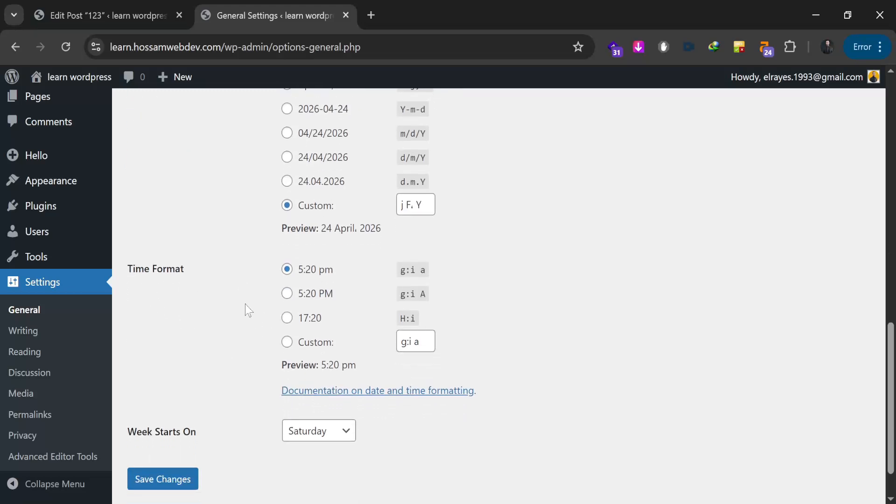
left_click(175, 485)
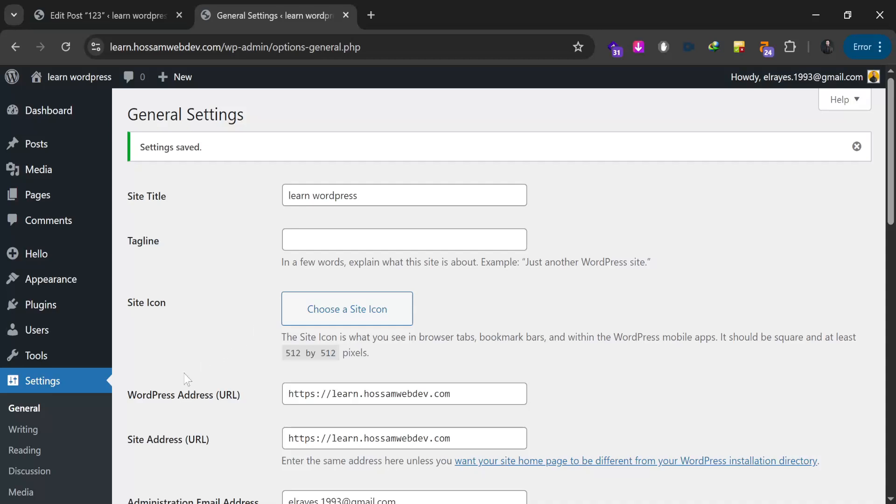
left_click(33, 431)
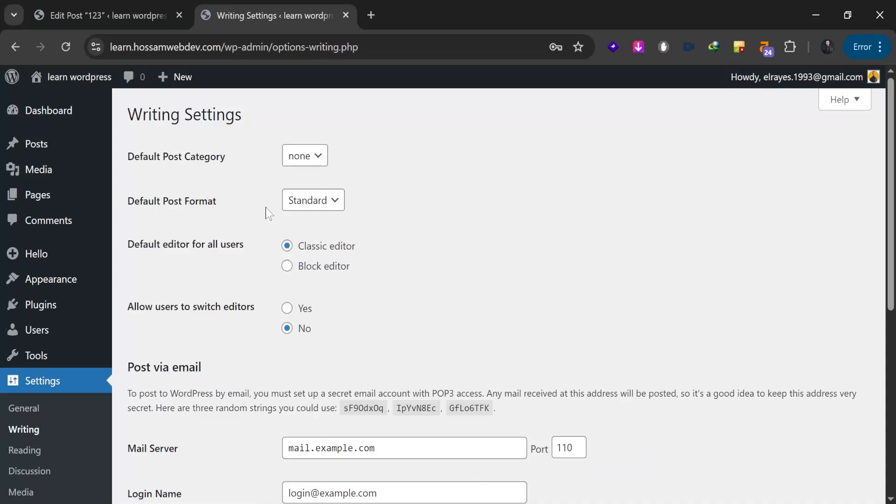
Step: Review Writing Settings, then check Reading Settings: 10 posts per page, 10 feed items, full-text feeds
middle_click(432, 211)
scroll(440, 239, "down", 1)
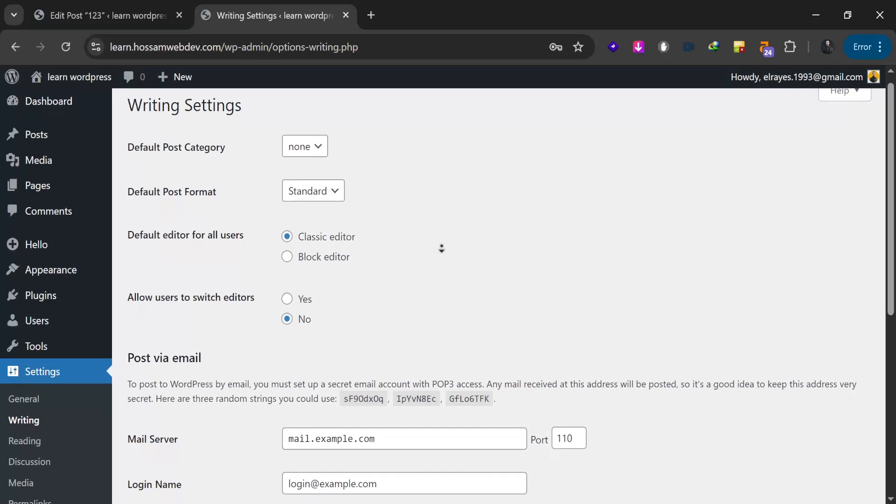
scroll(442, 254, "down", 1)
middle_click(441, 254)
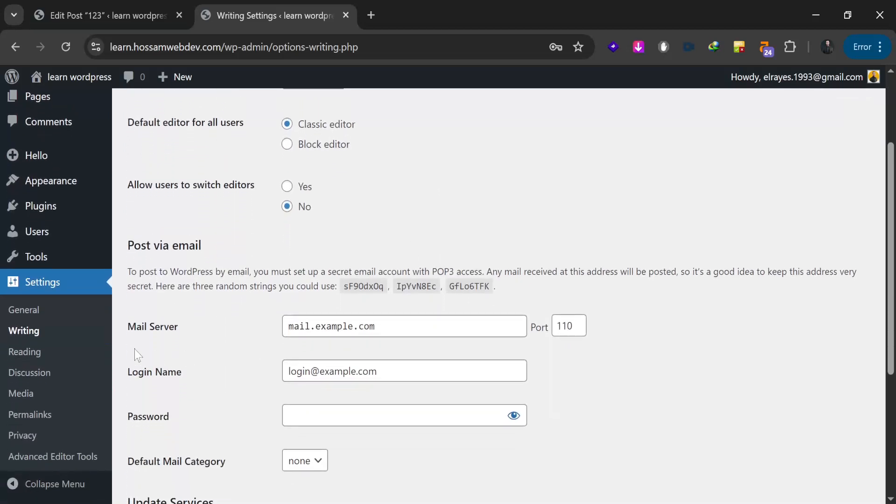
left_click(27, 350)
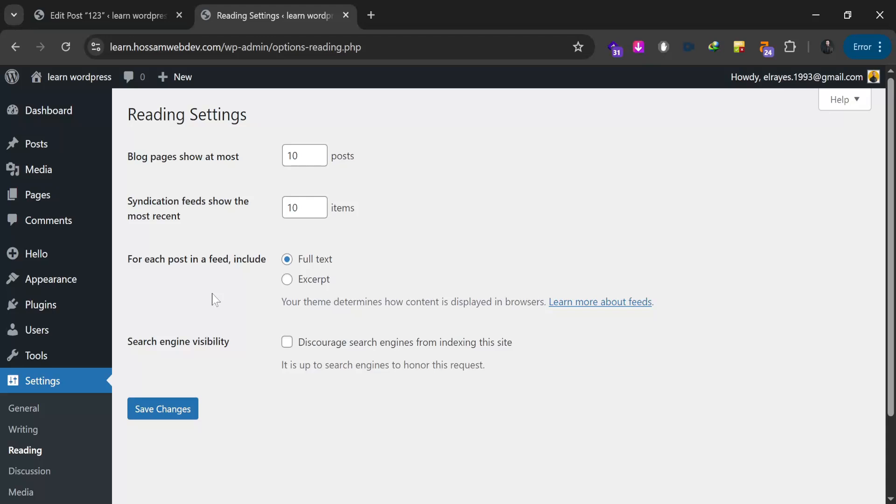
middle_click(196, 300)
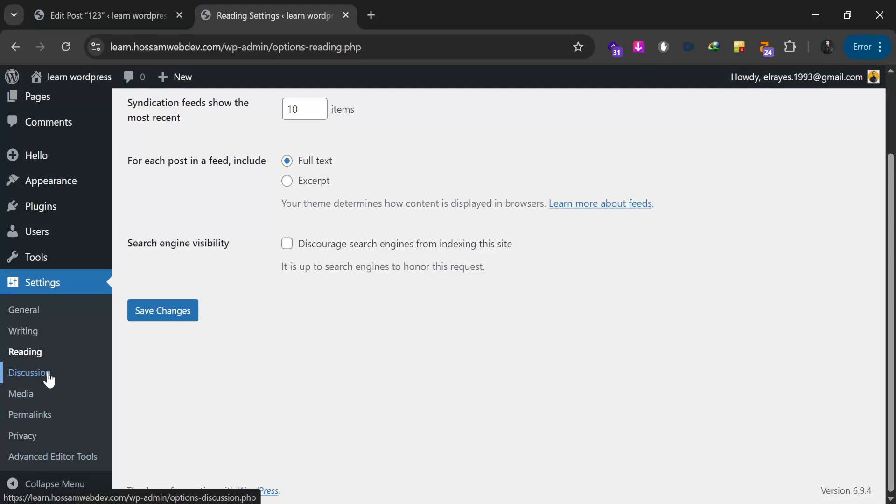
Step: Switch the permalink structure to Post name and save the change
left_click(40, 417)
middle_click(194, 362)
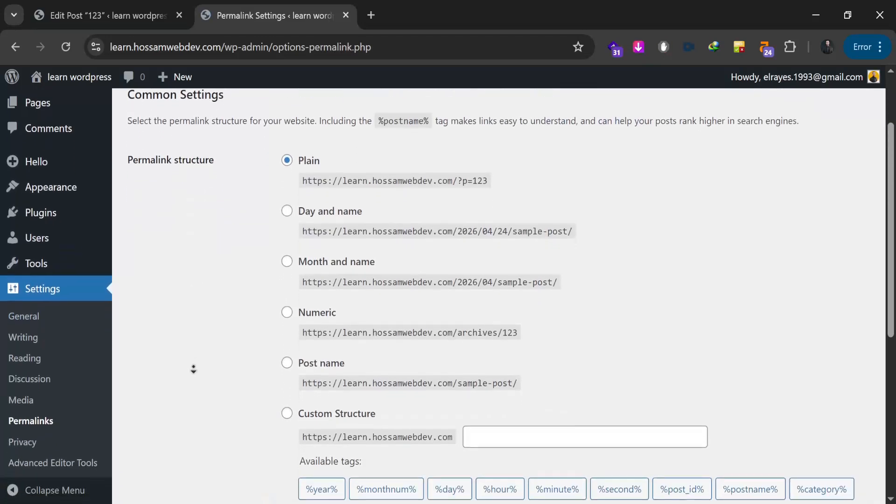
middle_click(194, 368)
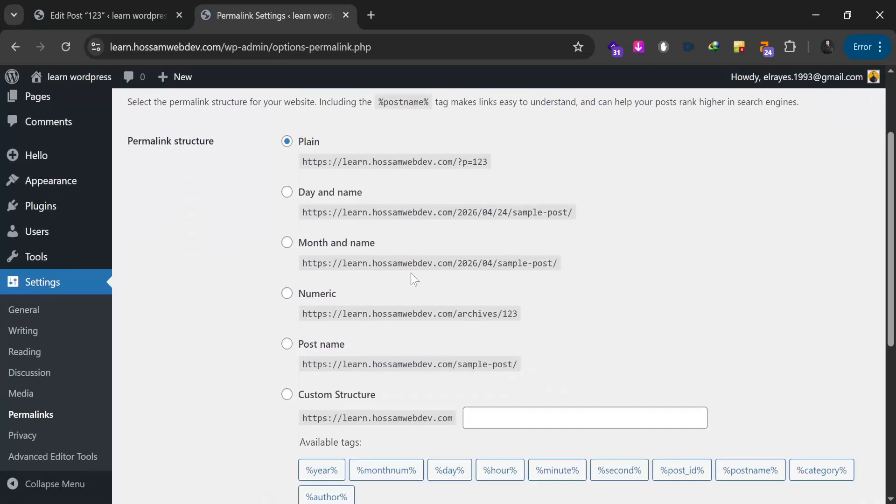
left_click(287, 344)
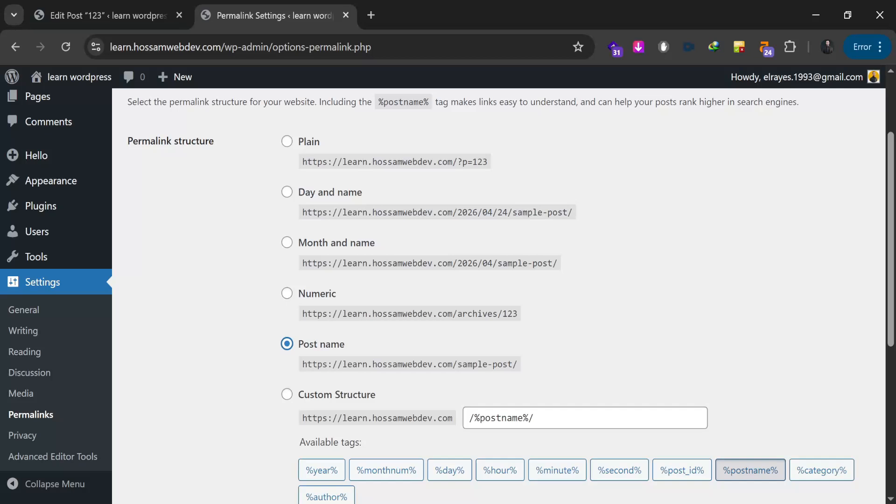
middle_click(228, 292)
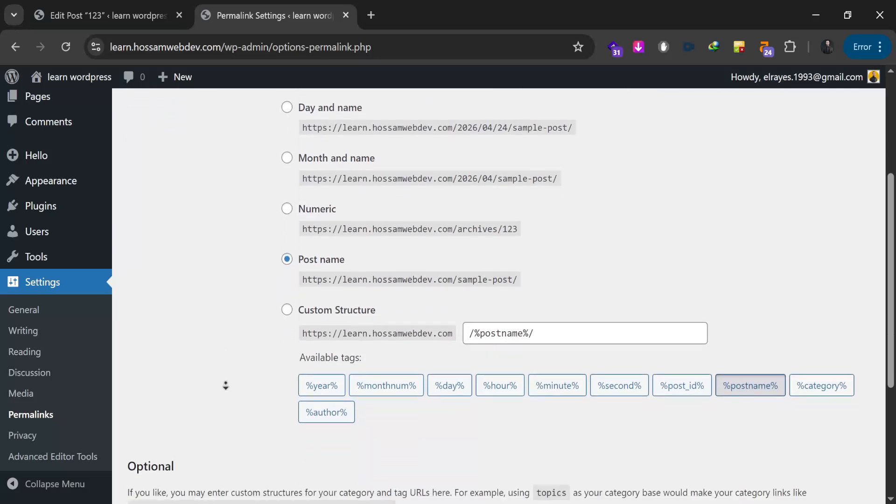
left_click(182, 436)
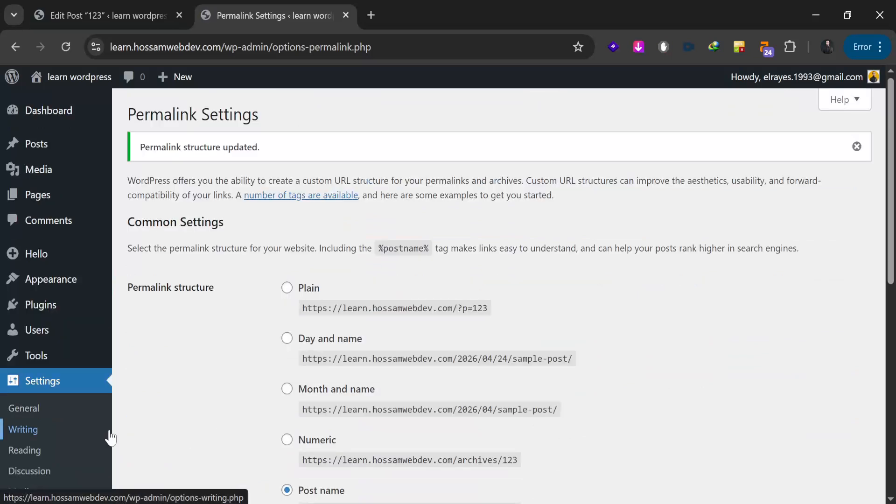
scroll(95, 436, "down", 3)
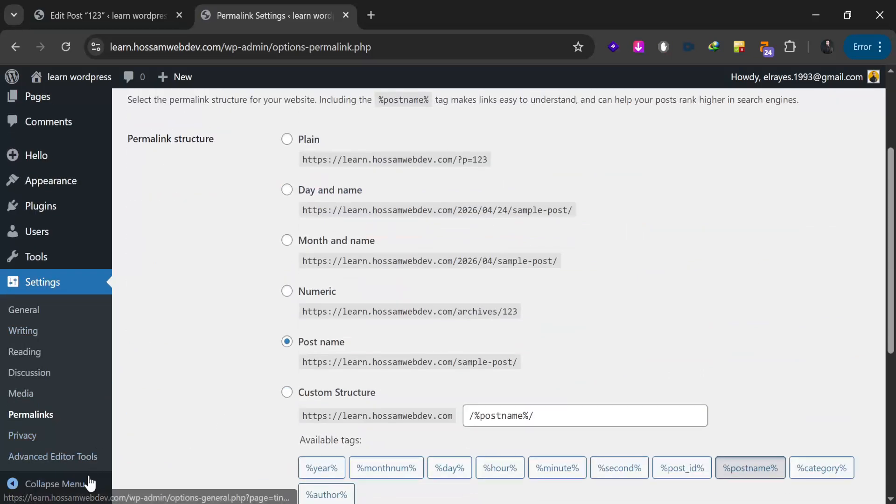
Step: Collapse and re-expand the admin menu, then close the leftover Edit Post tab
left_click(52, 485)
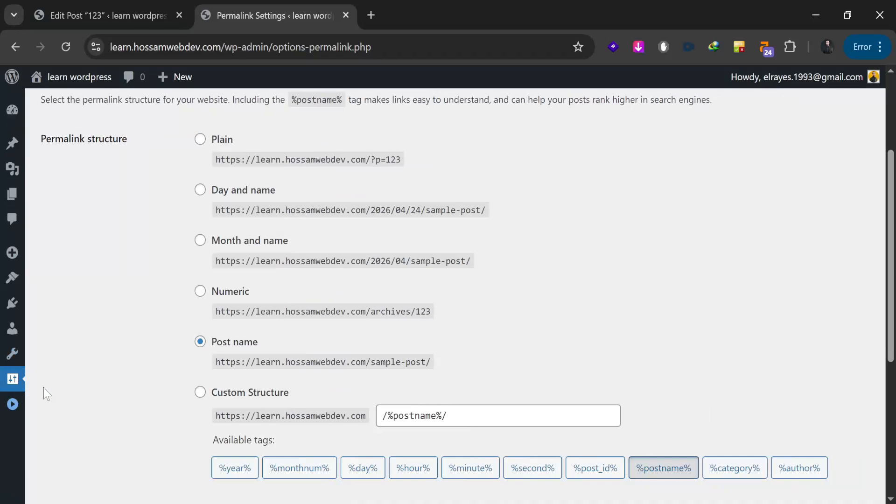
left_click(8, 409)
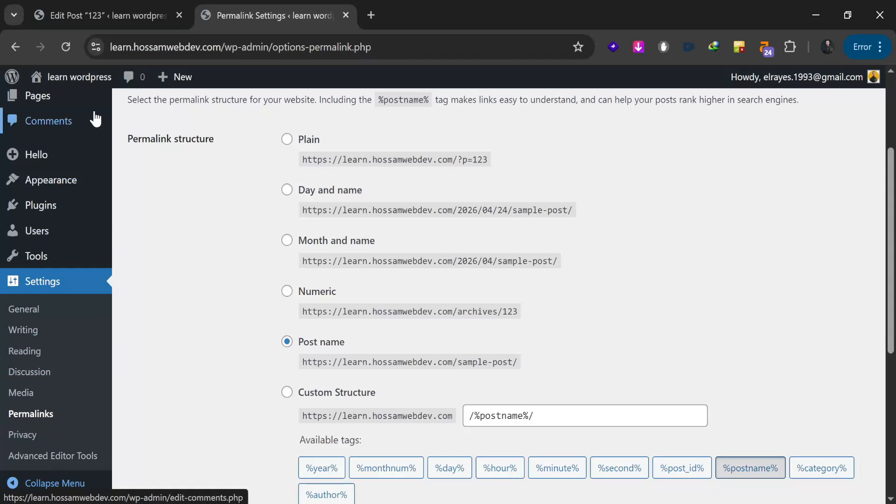
middle_click(81, 15)
Step: View the live site listing posts 123 and Hellow worls!, close it, and return to the Dashboard
scroll(123, 280, "up", 3)
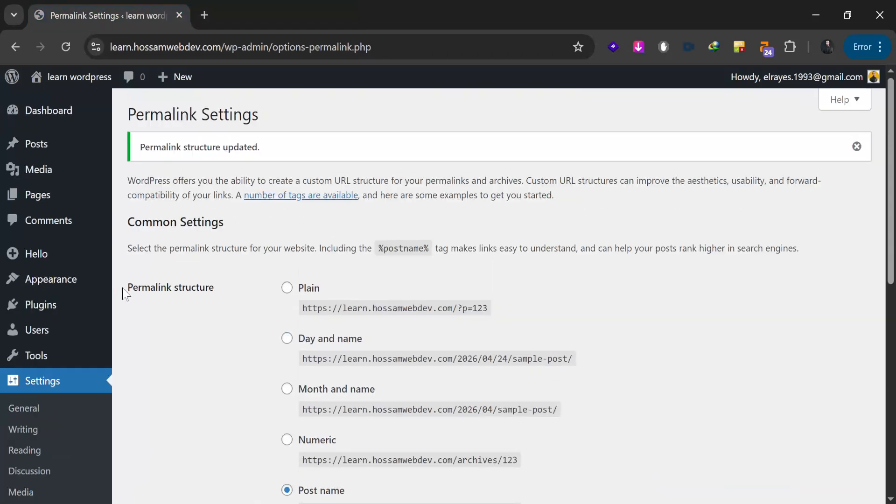
mouse_move(60, 80)
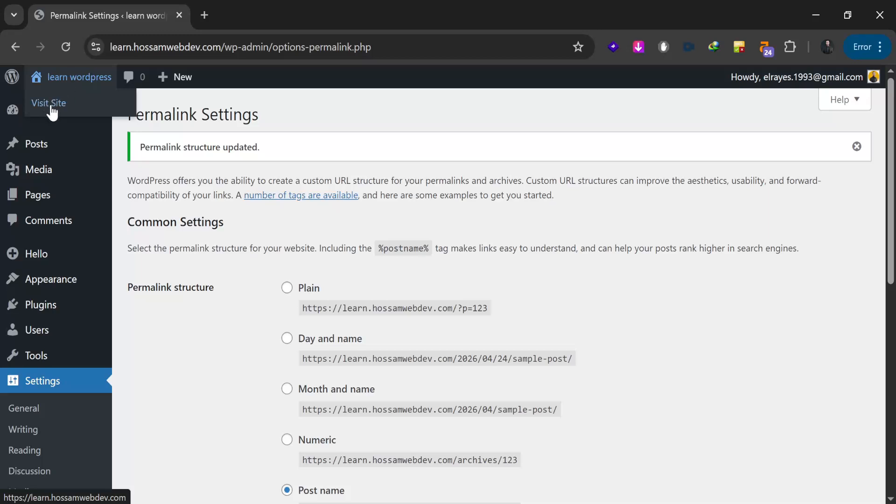
middle_click(53, 104)
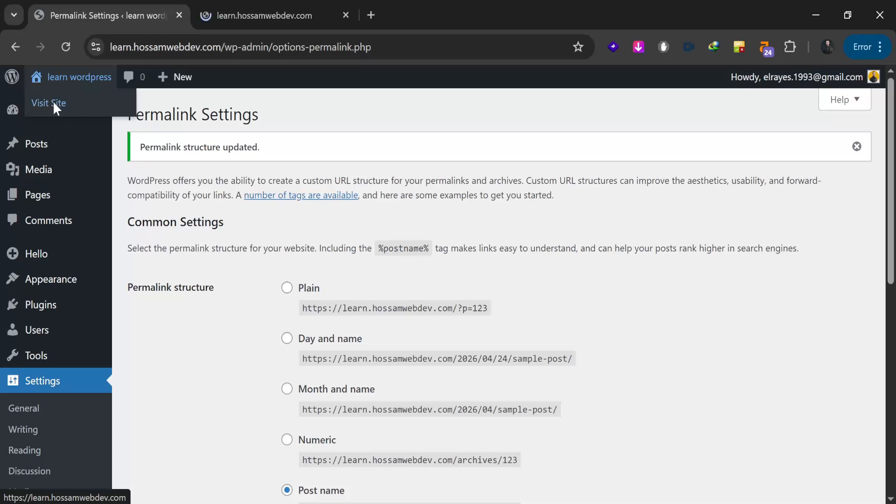
left_click(249, 15)
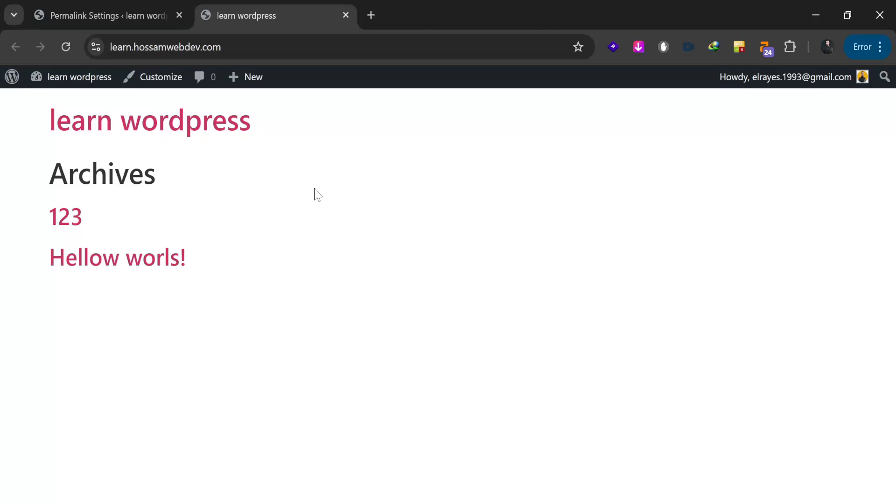
middle_click(298, 21)
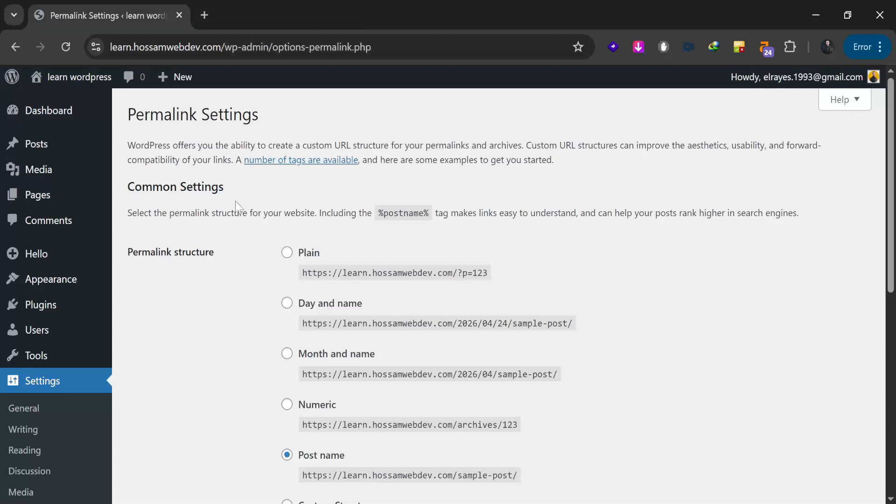
left_click(59, 113)
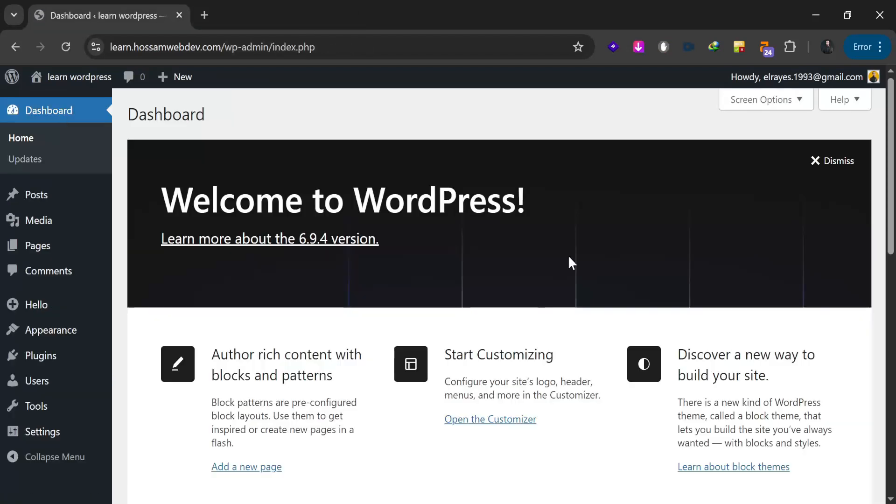